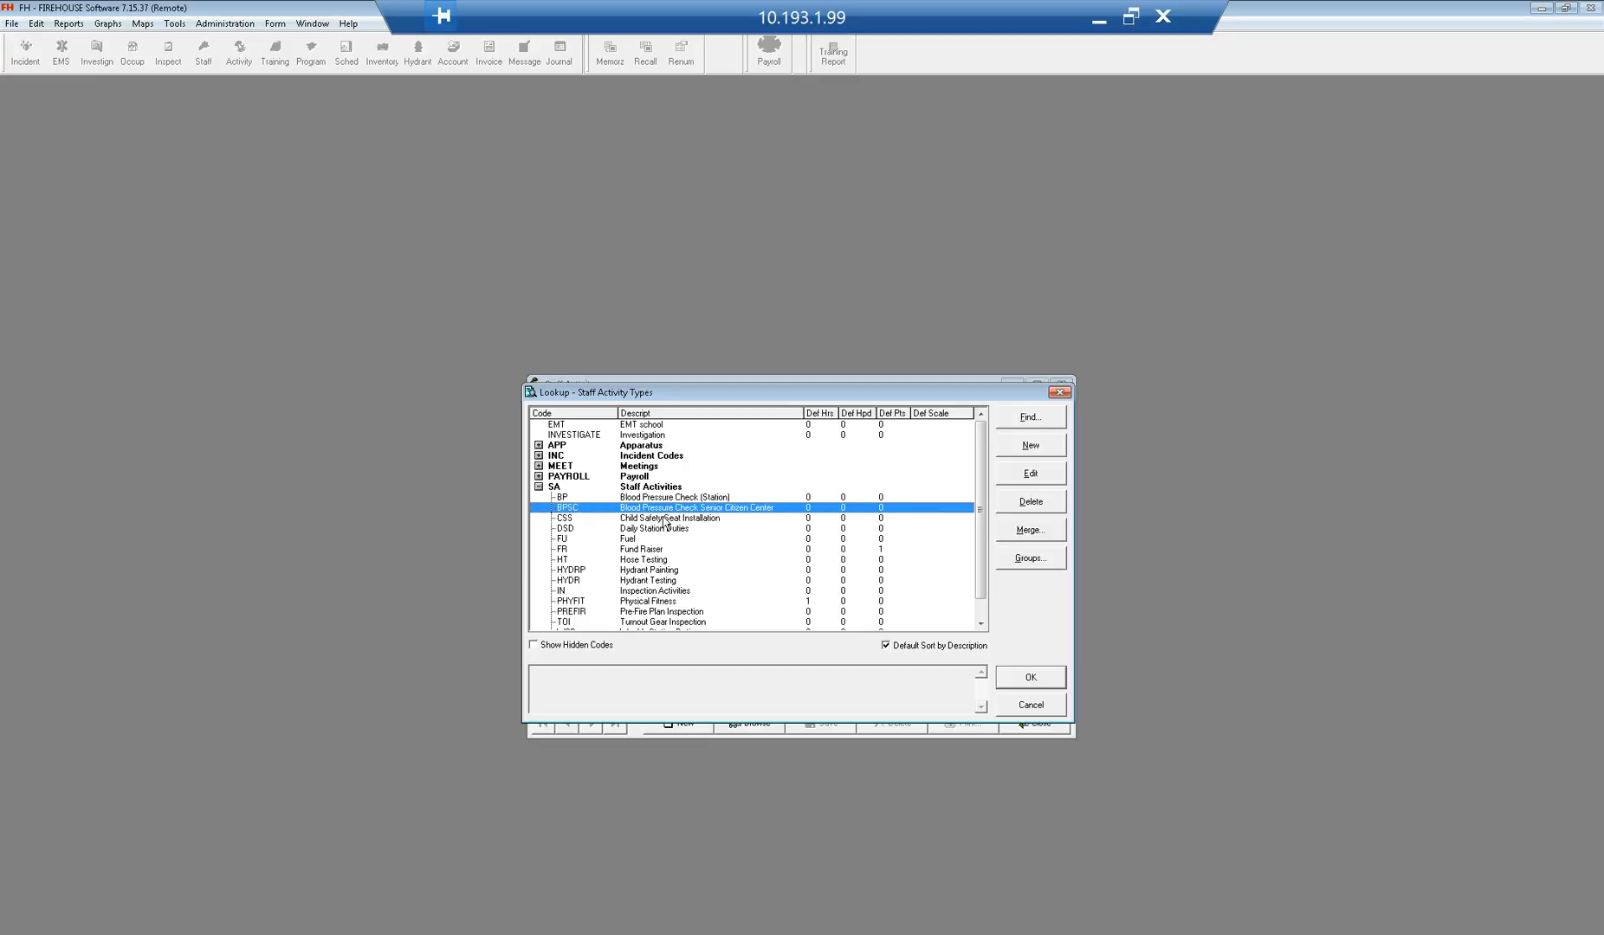
Step: Create a staff activity record with the code BPSC, Blood Pressure Check Senior Citizen Center, without recalling a memorized template
click(662, 520)
click(666, 509)
click(673, 499)
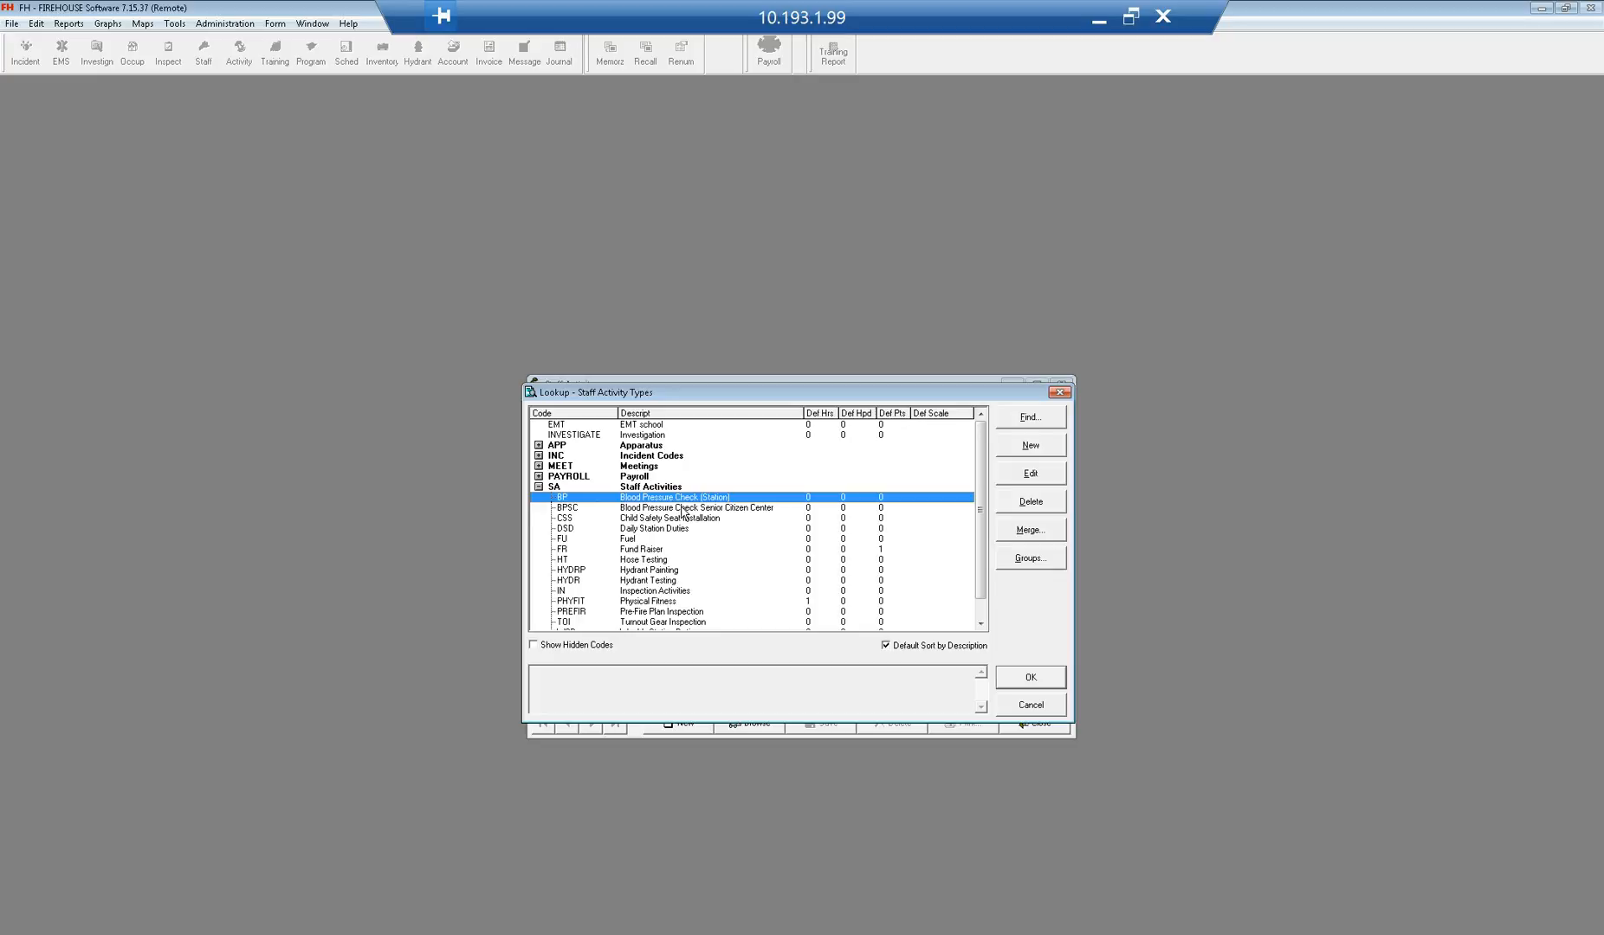
double_click(681, 508)
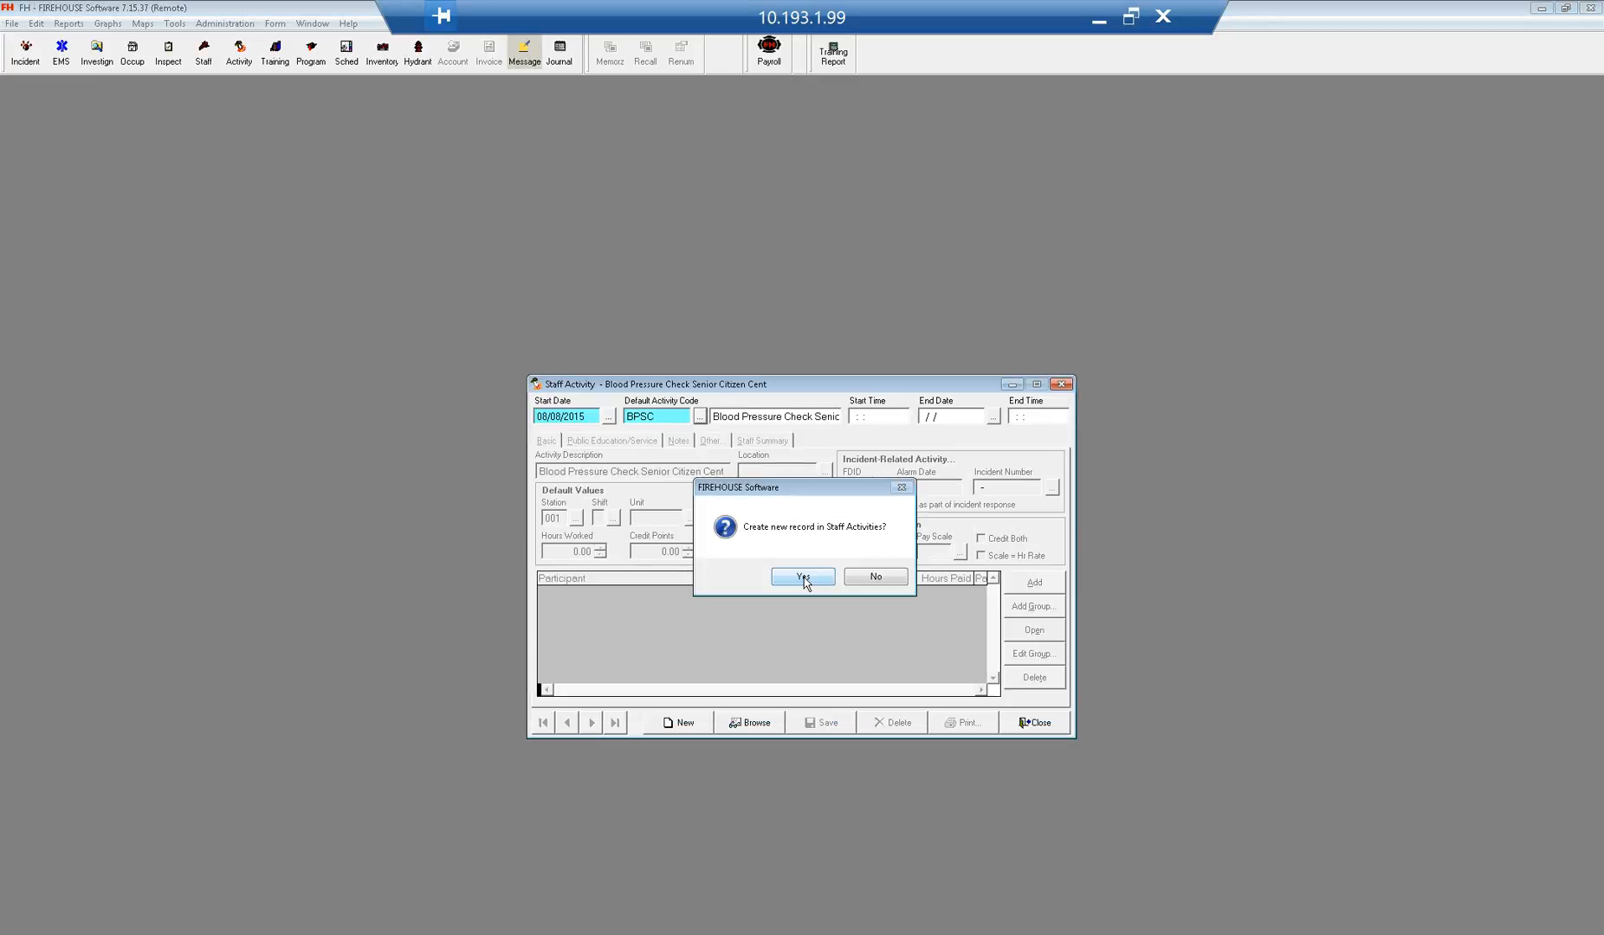
click(802, 579)
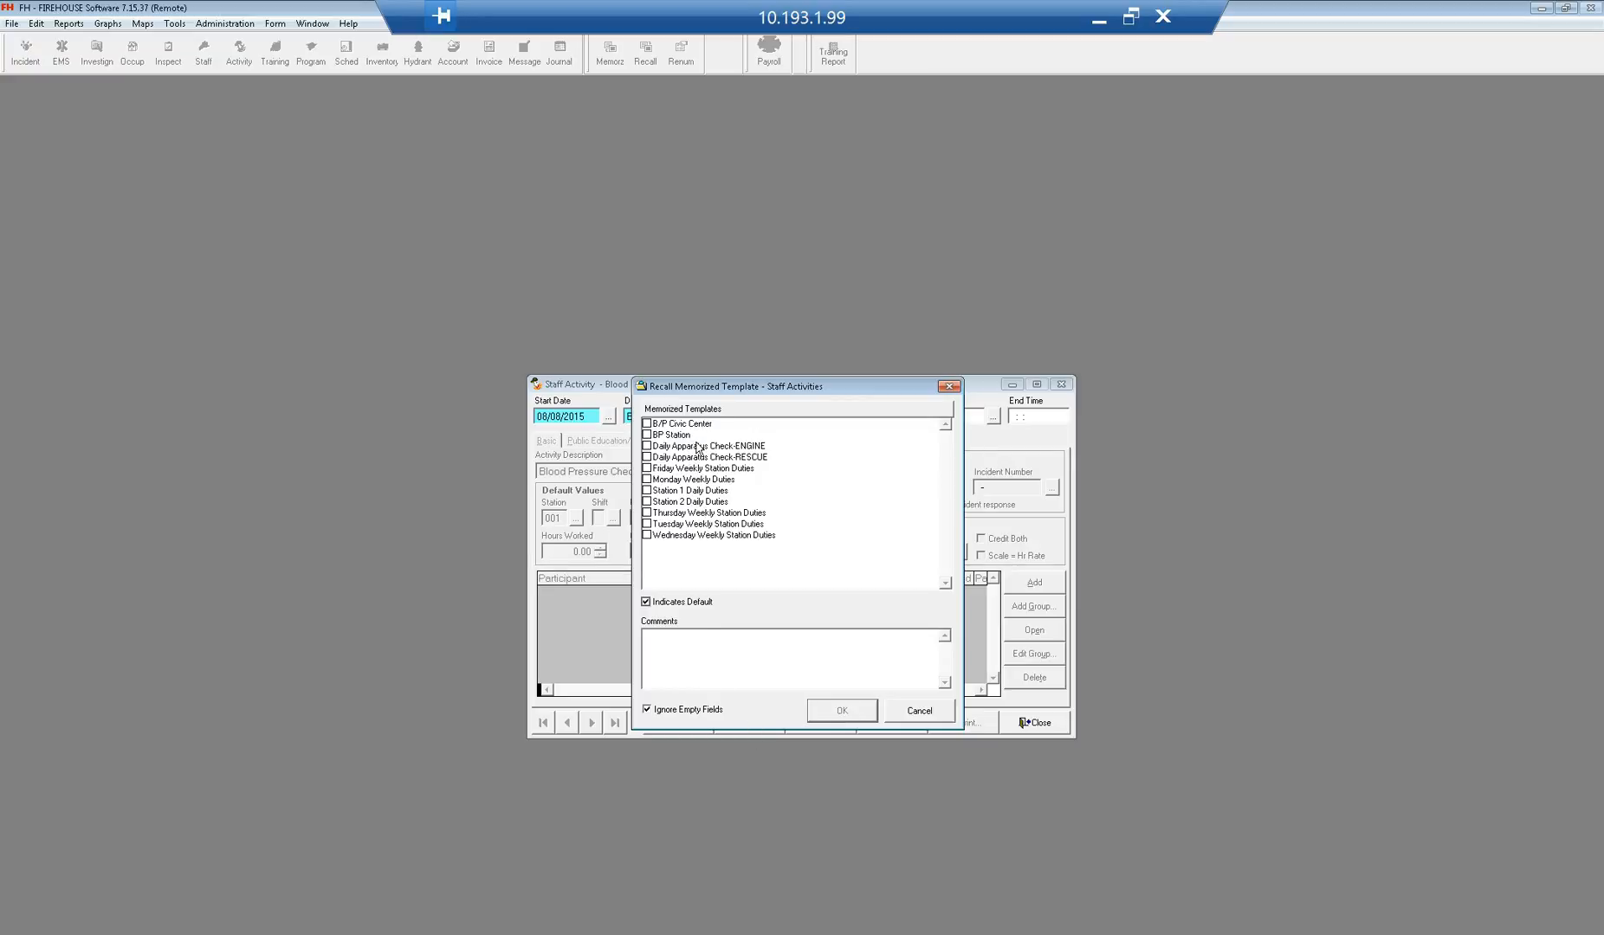
click(918, 711)
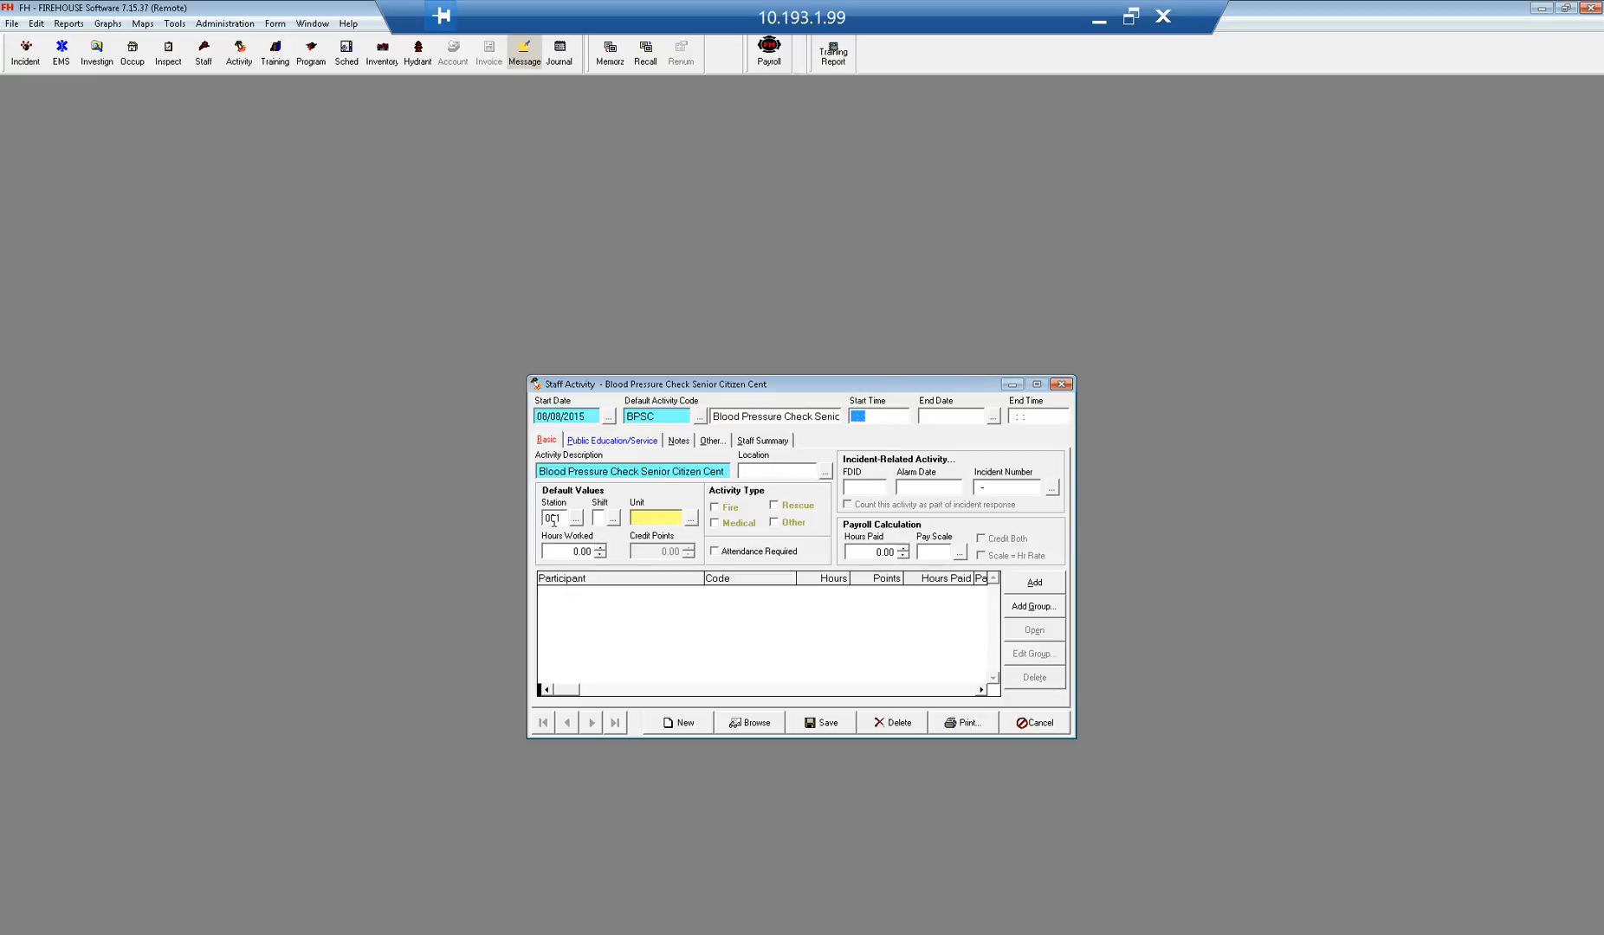
Step: Set the activity's default shift to B and unit to NO, and mark its activity type as Medical
click(598, 518)
text(B)
text(NO)
key(Tab)
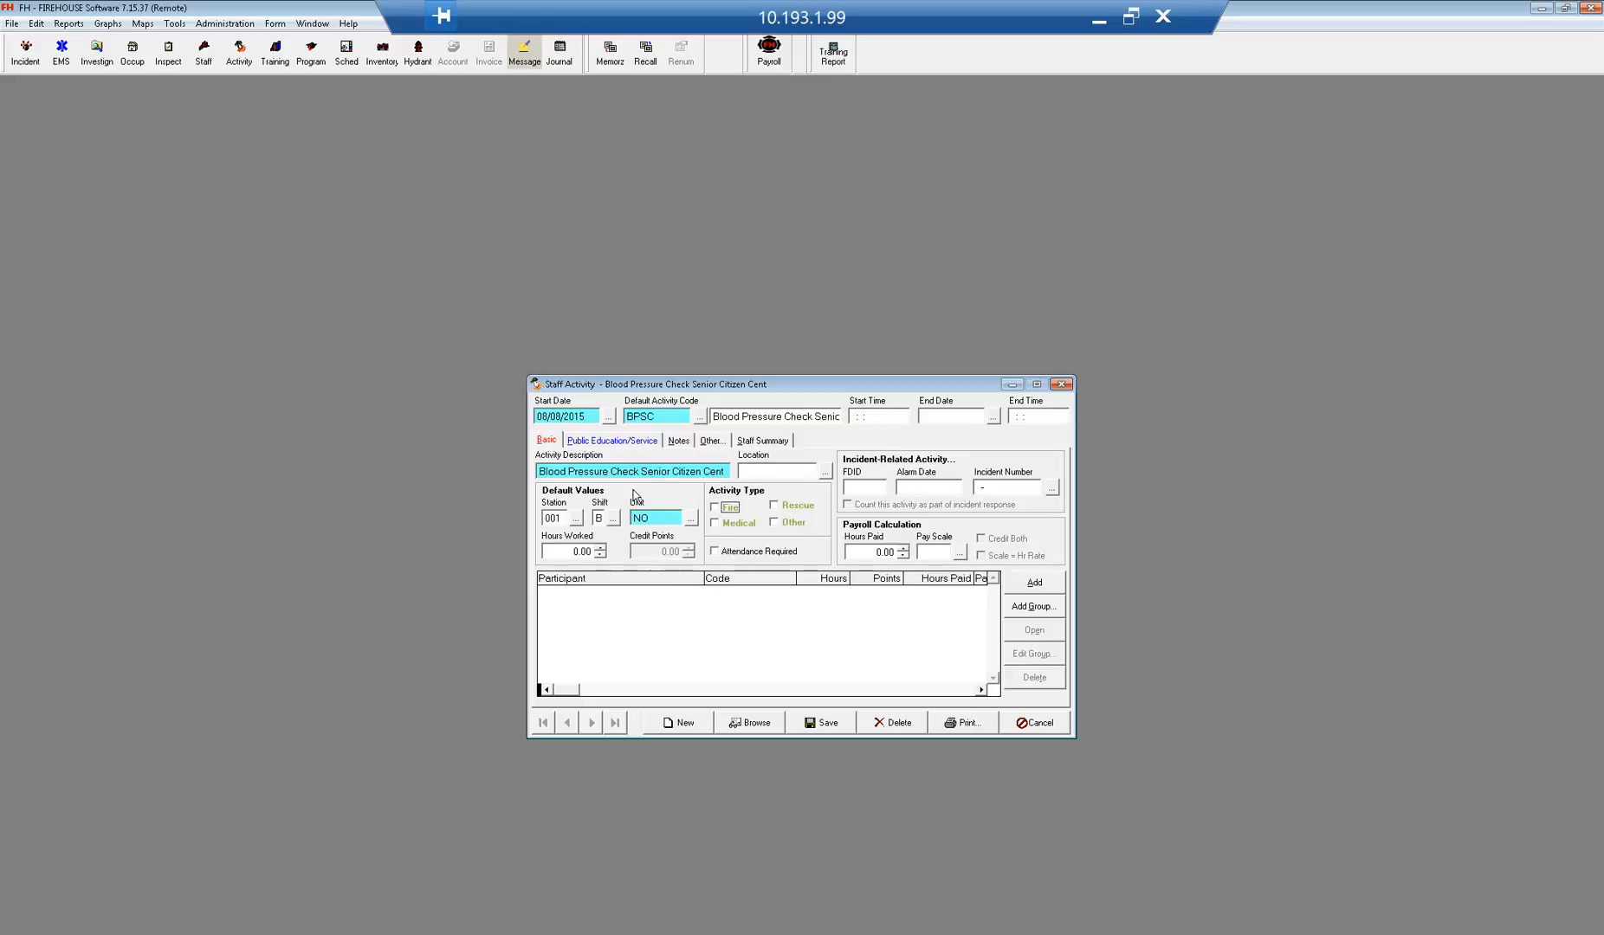
click(714, 523)
Step: Bring two staff members into the staff group selection using the List Staff Members by Name query
click(1031, 607)
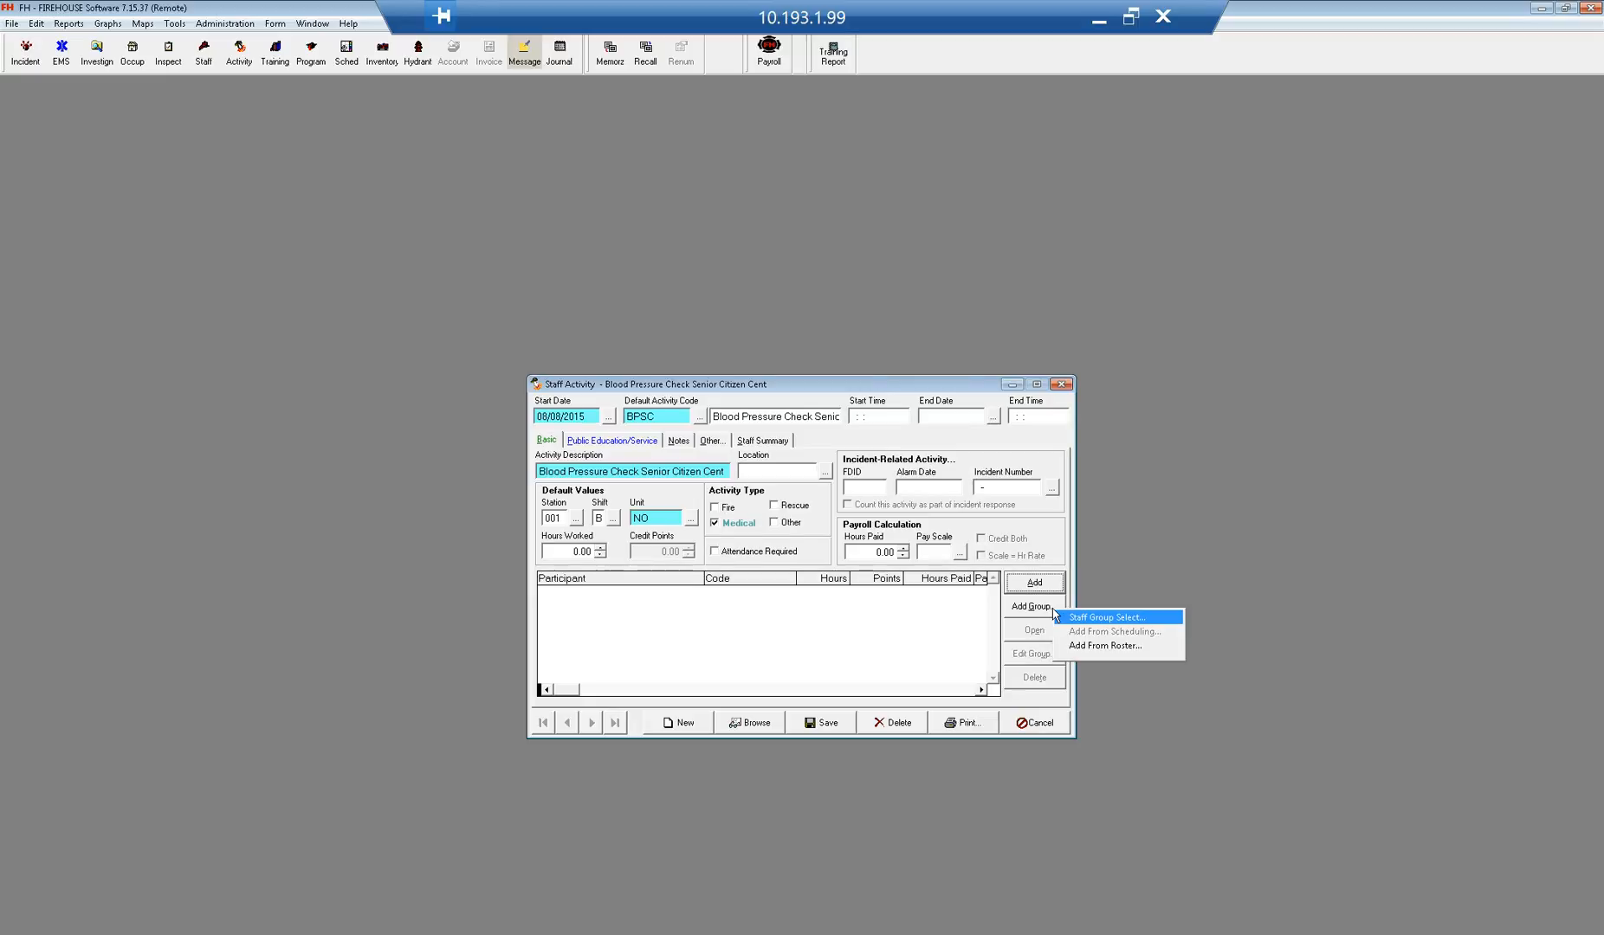
click(1082, 620)
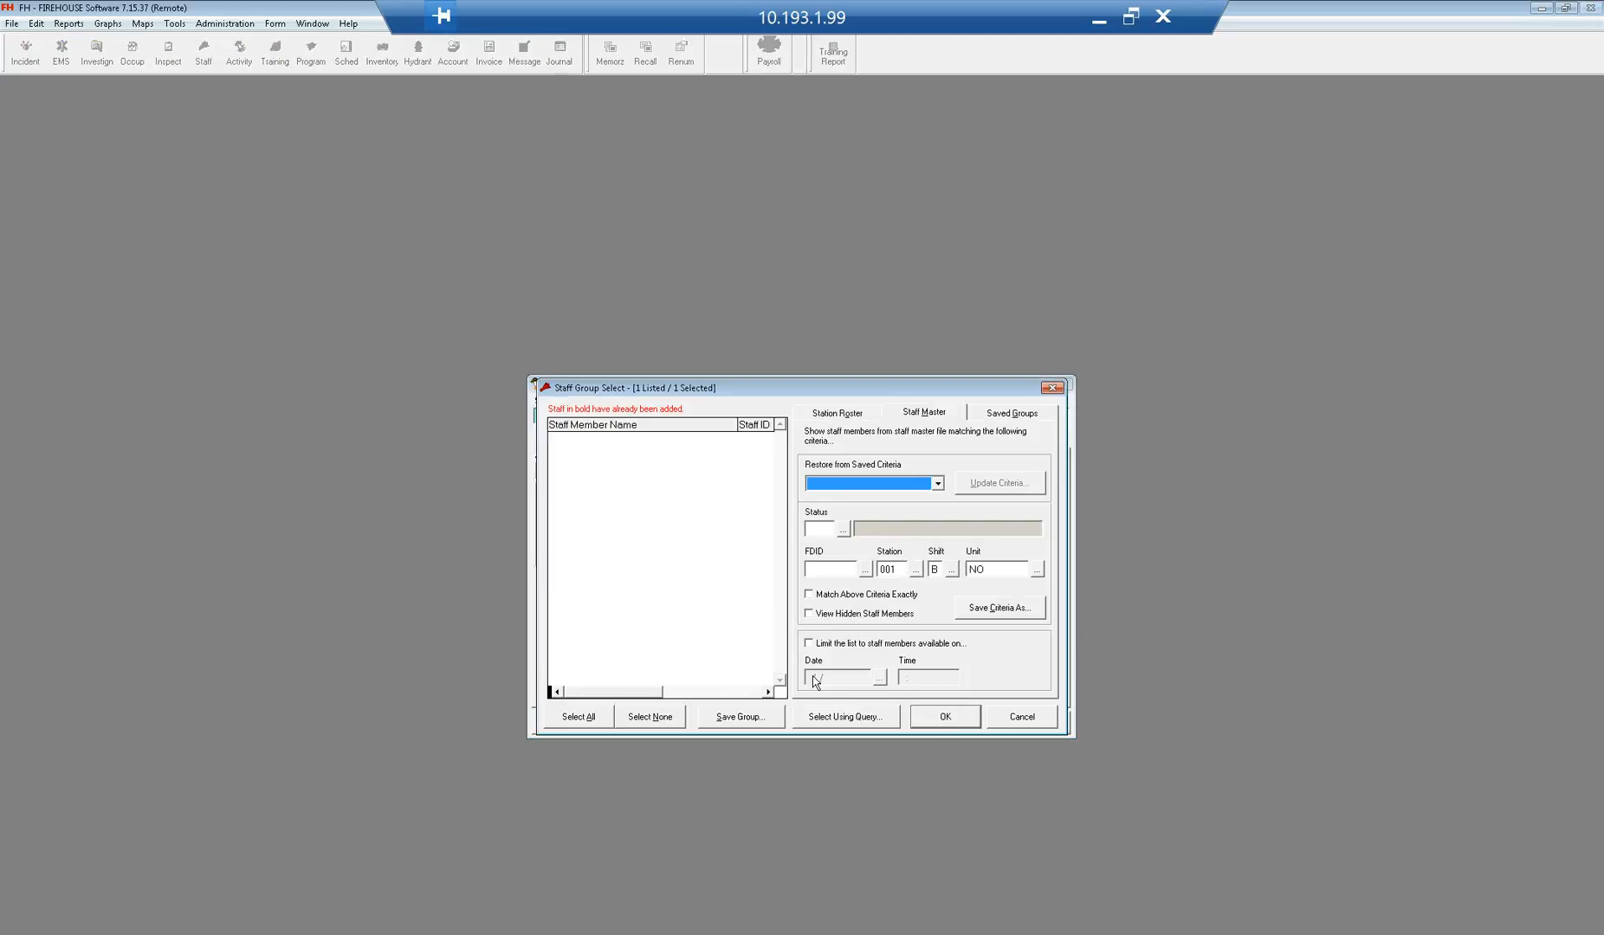
click(854, 718)
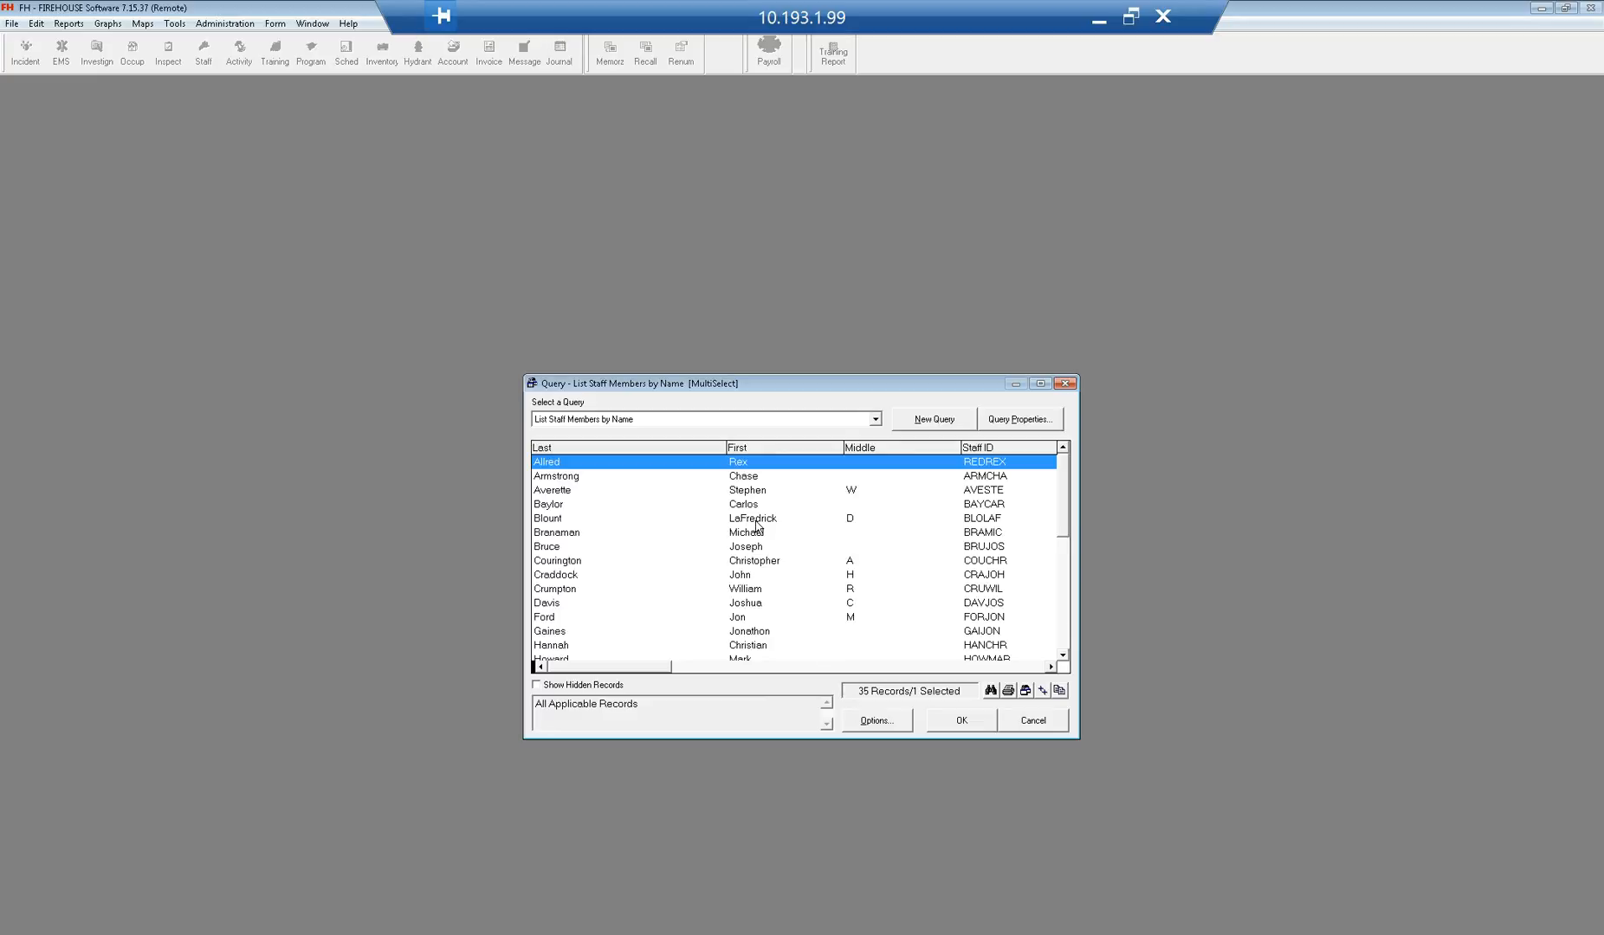
scroll(756, 524, down, 2)
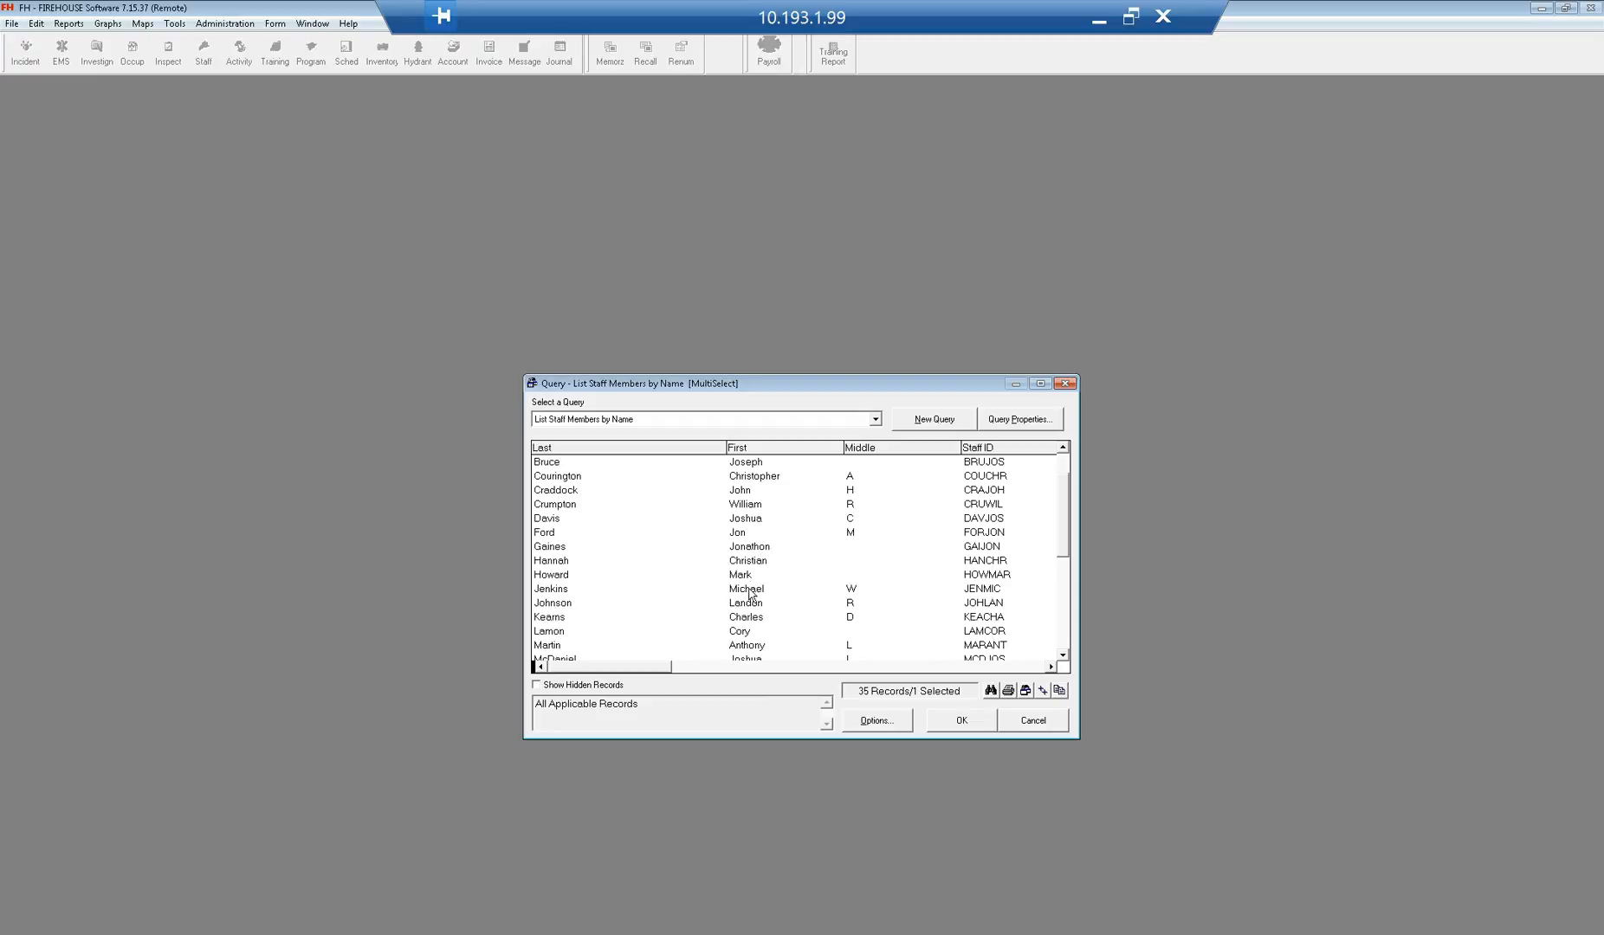
click(757, 520)
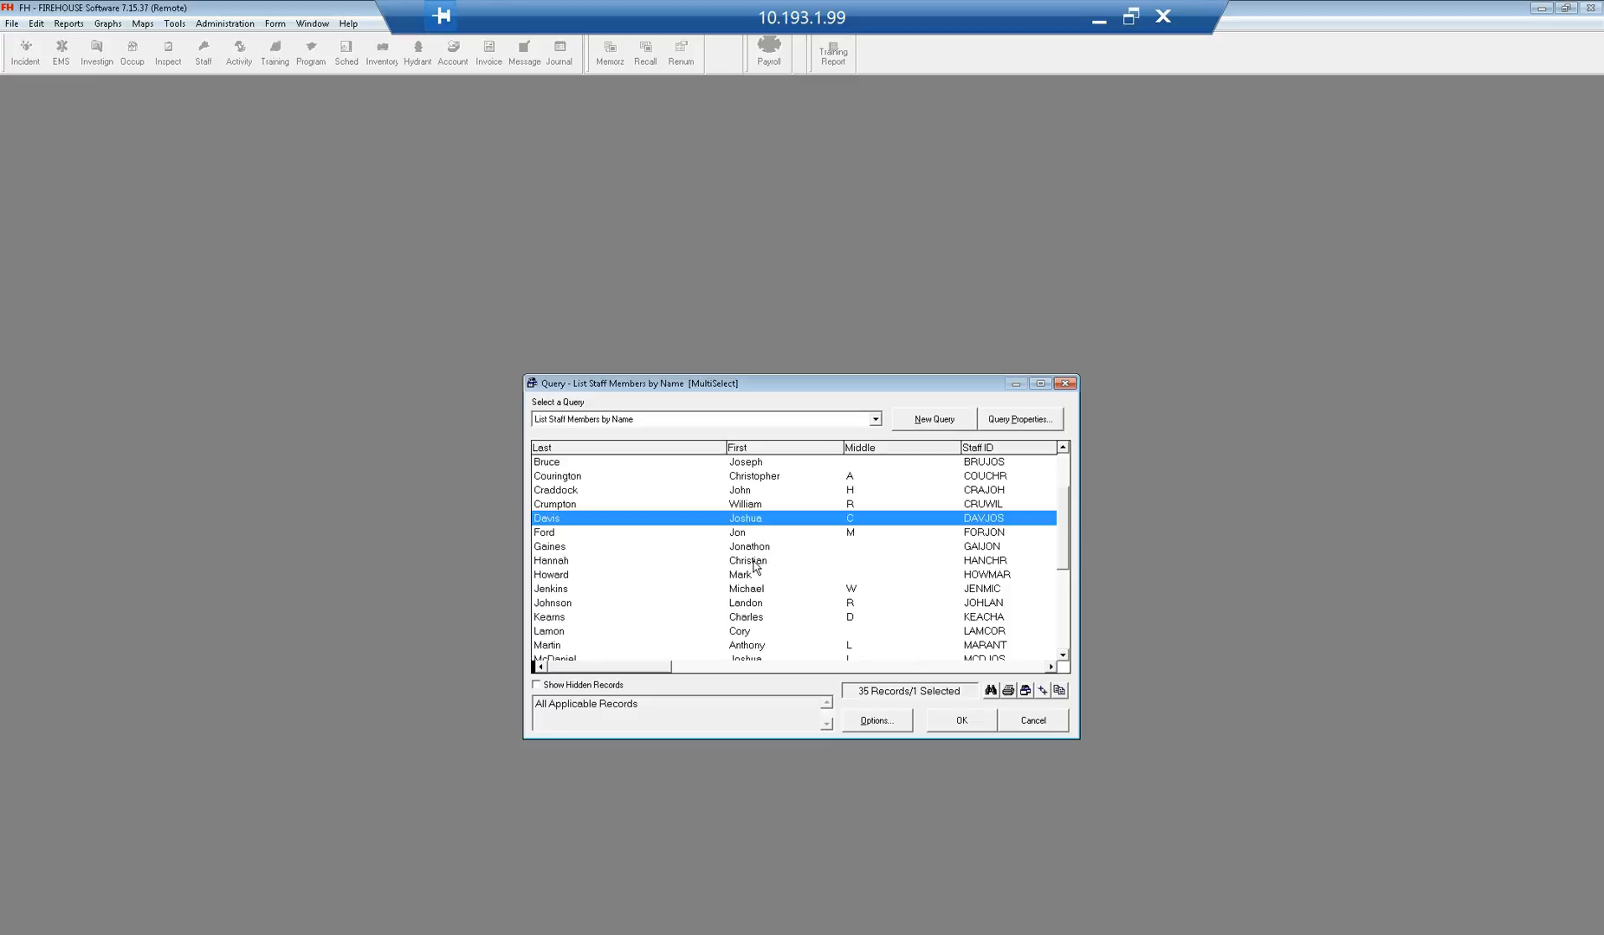
click(764, 560)
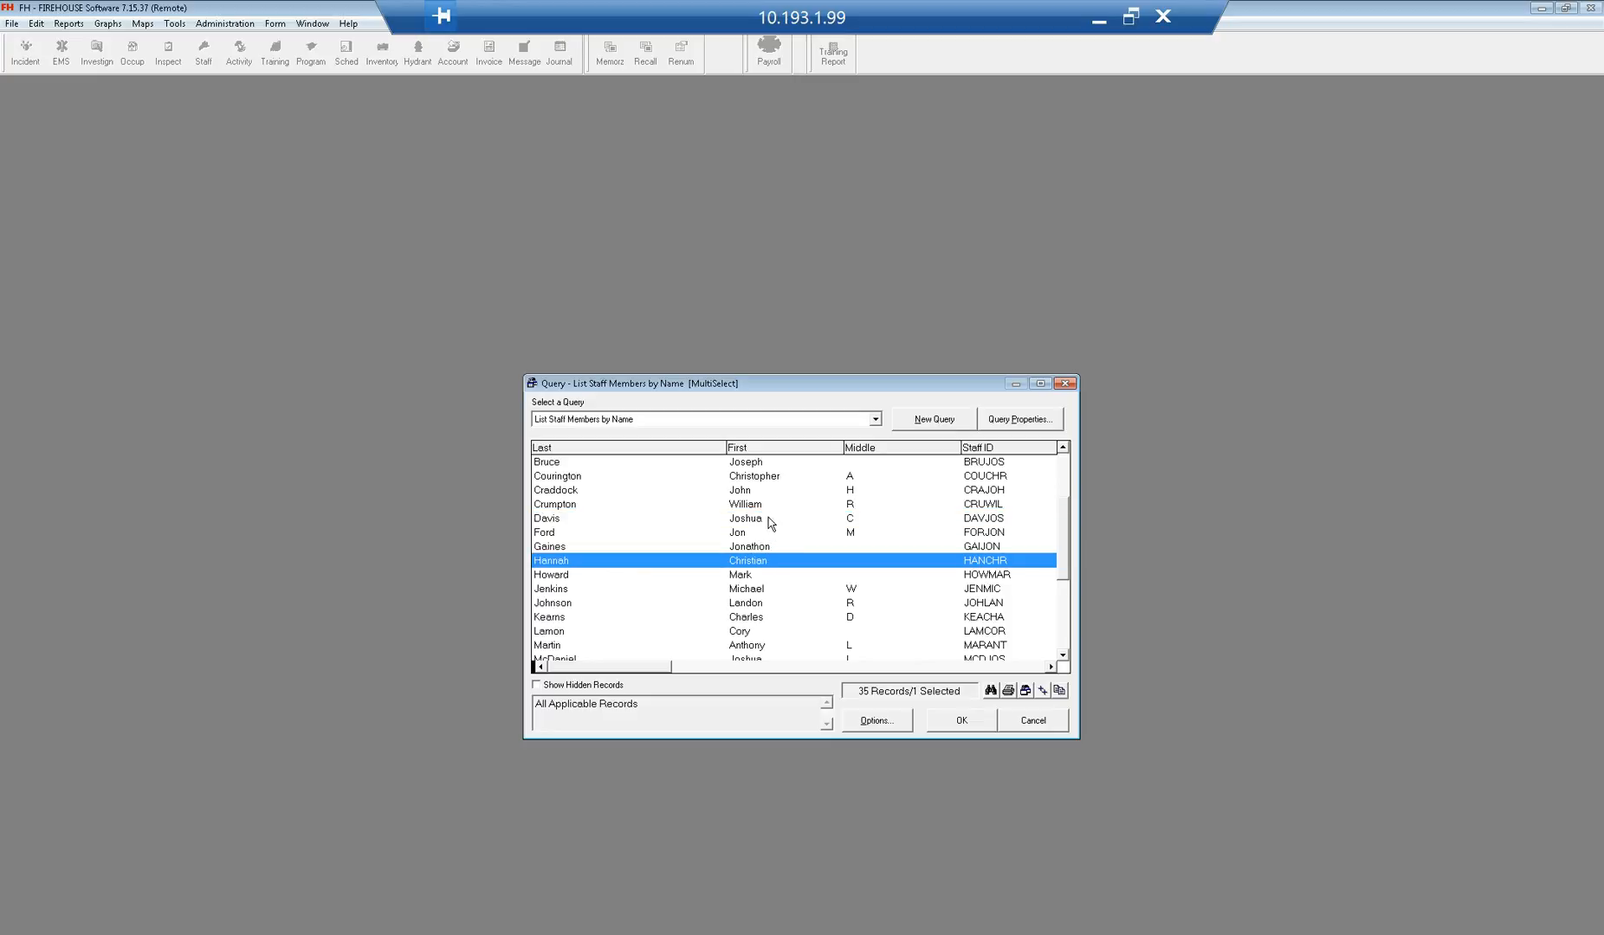
click(768, 520)
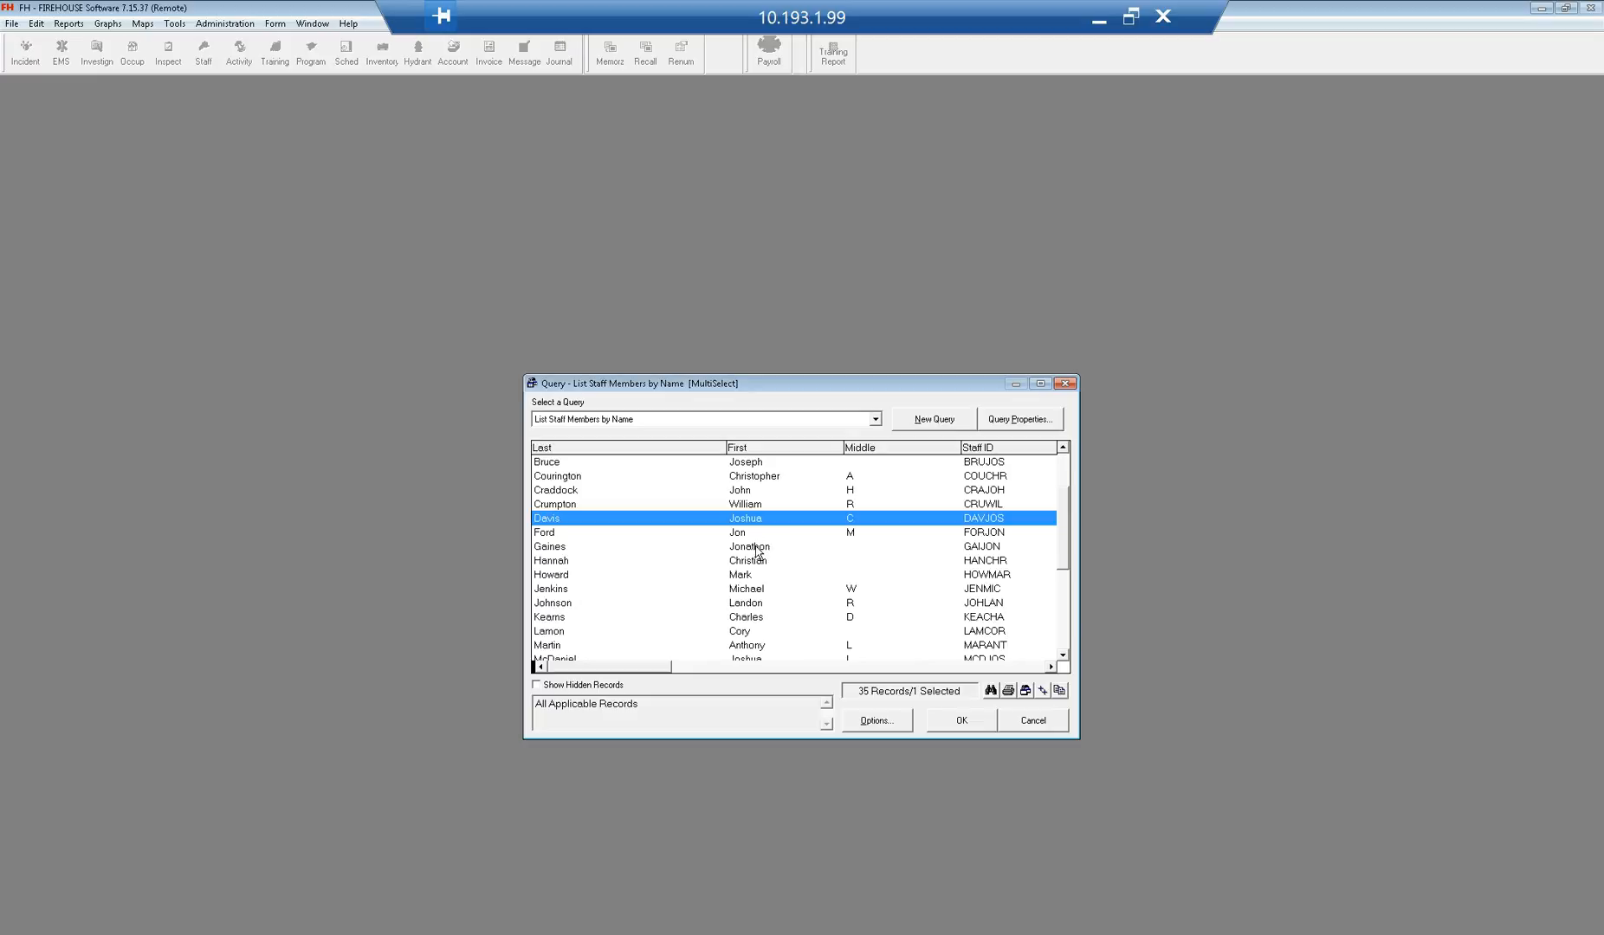
ctrl+click(757, 547)
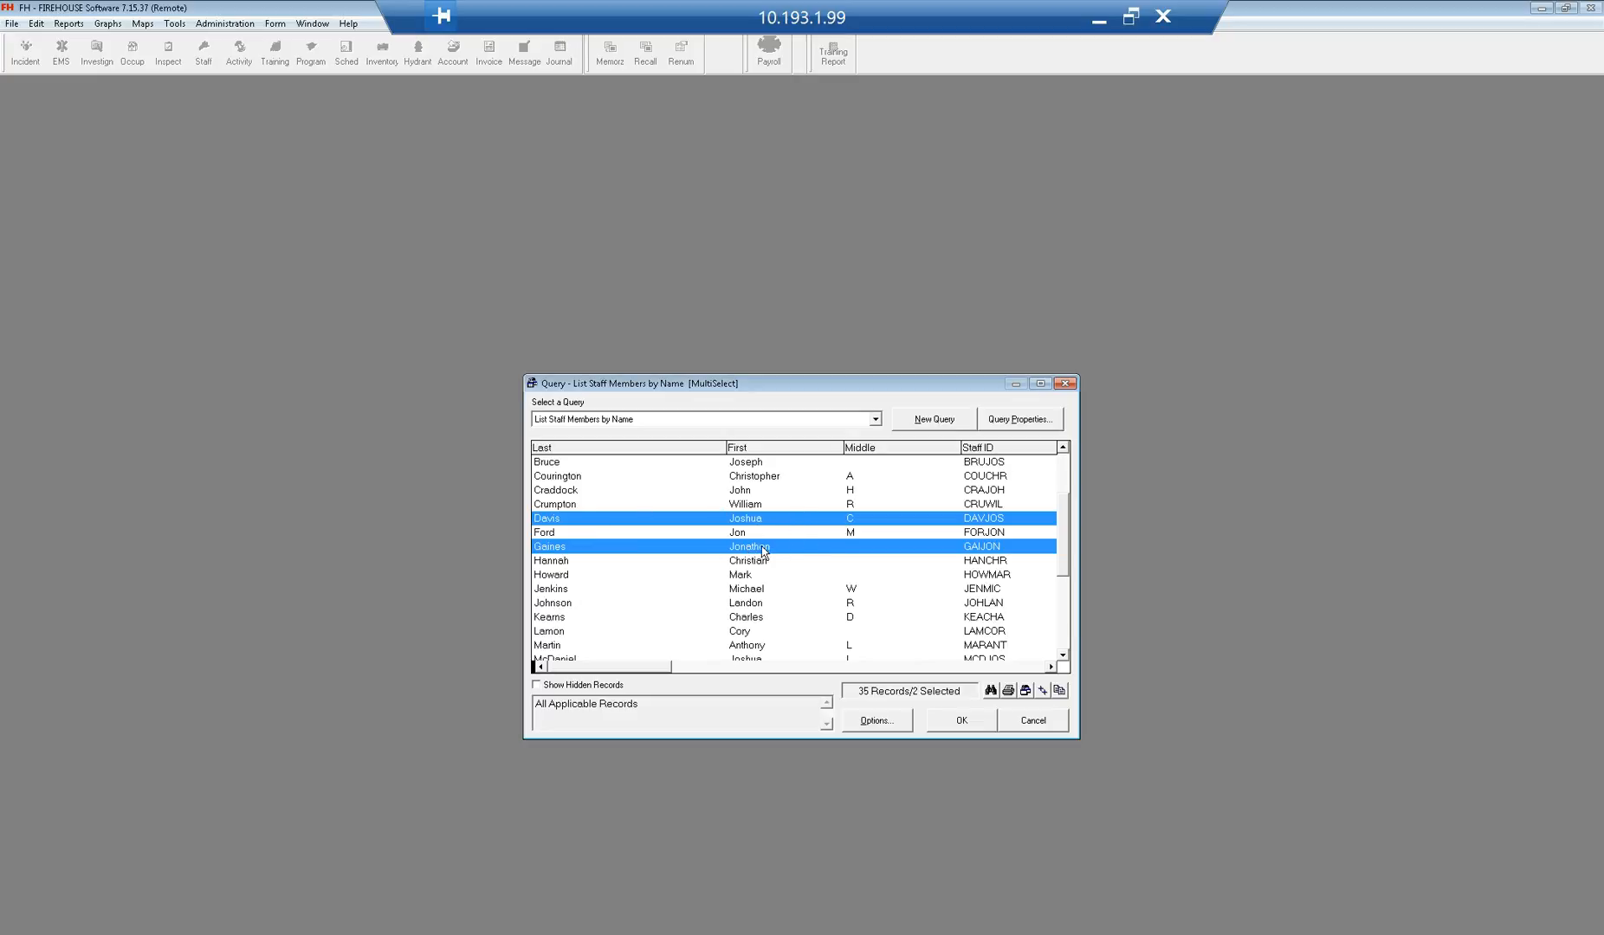
click(950, 731)
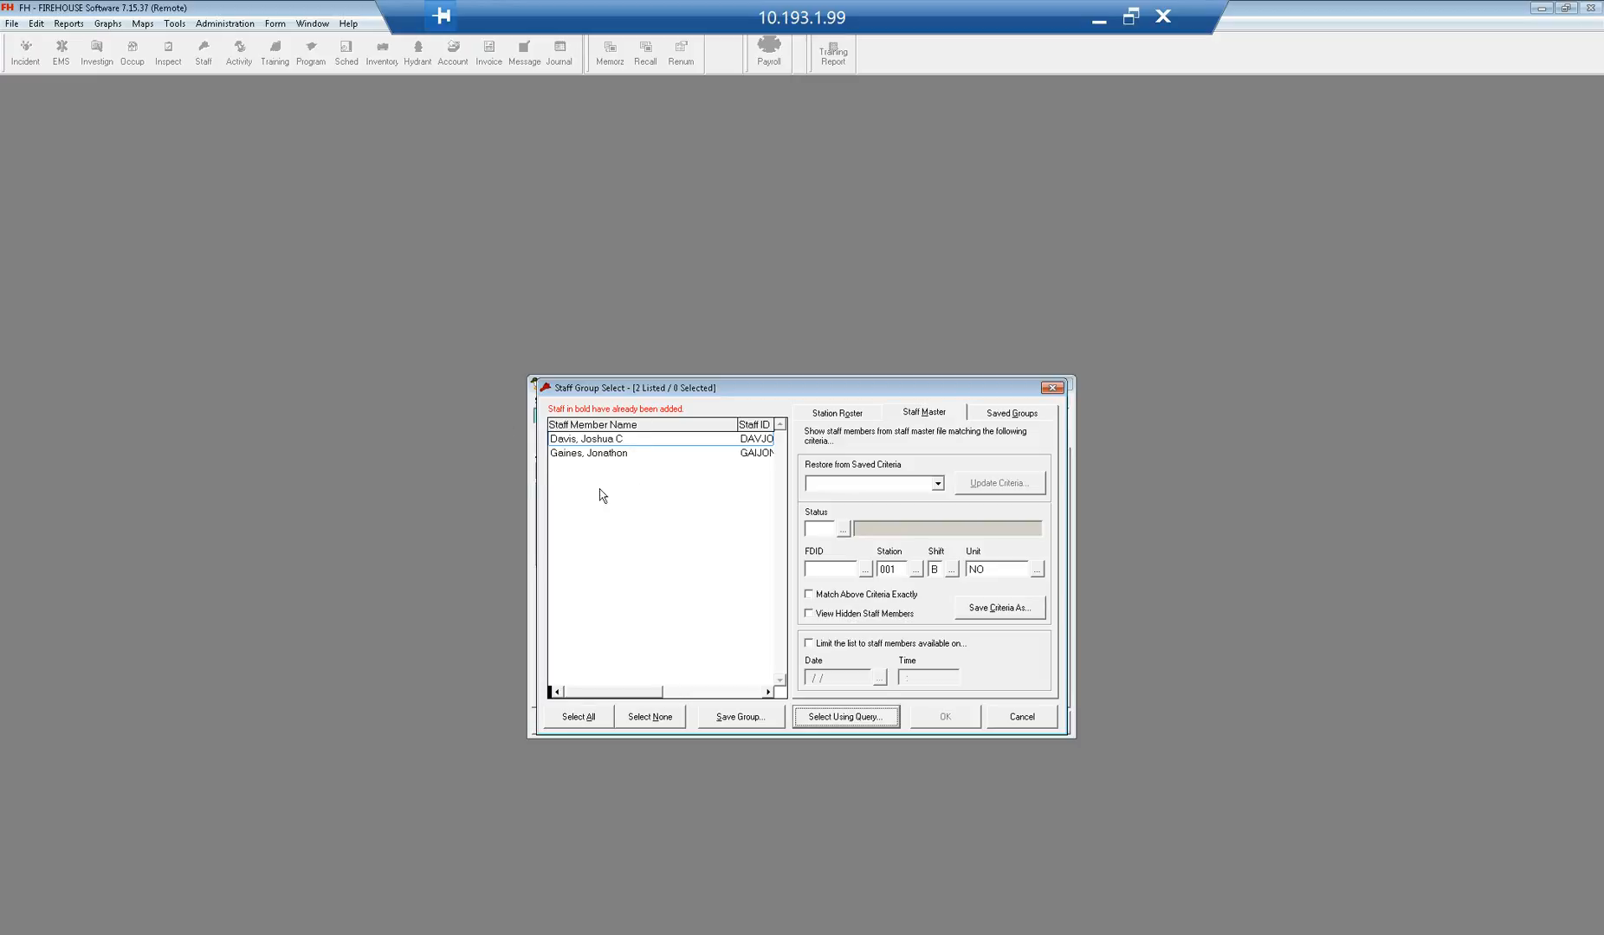
Step: Add all listed staff members to the activity as participants, declining to update their station and unit to the assigned ones
click(579, 720)
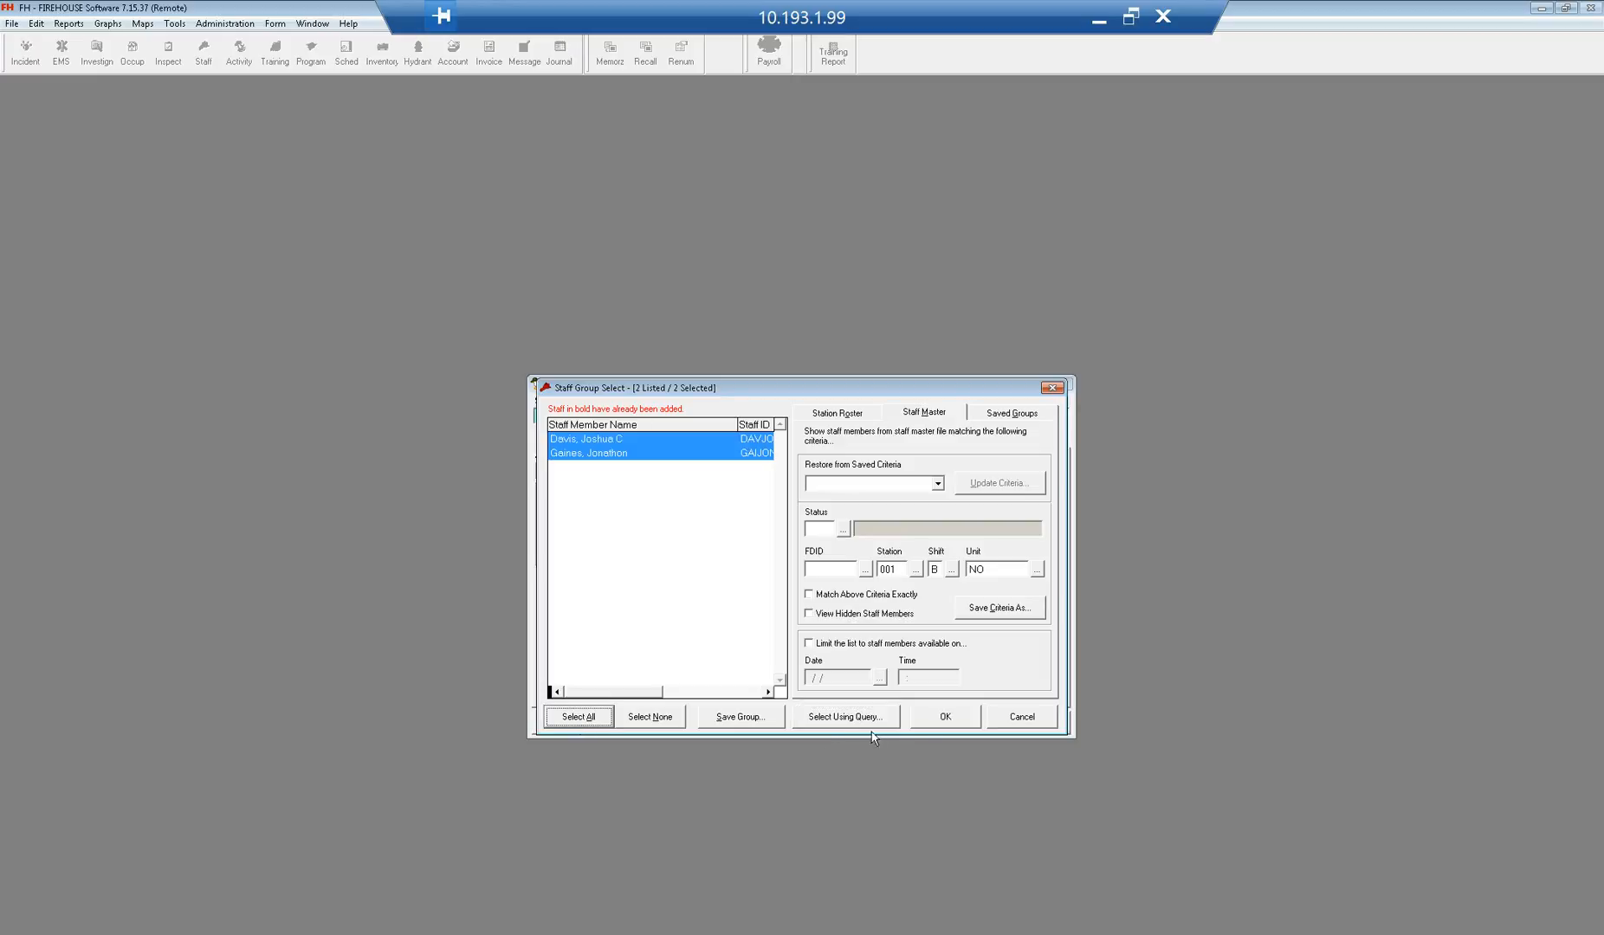
click(943, 718)
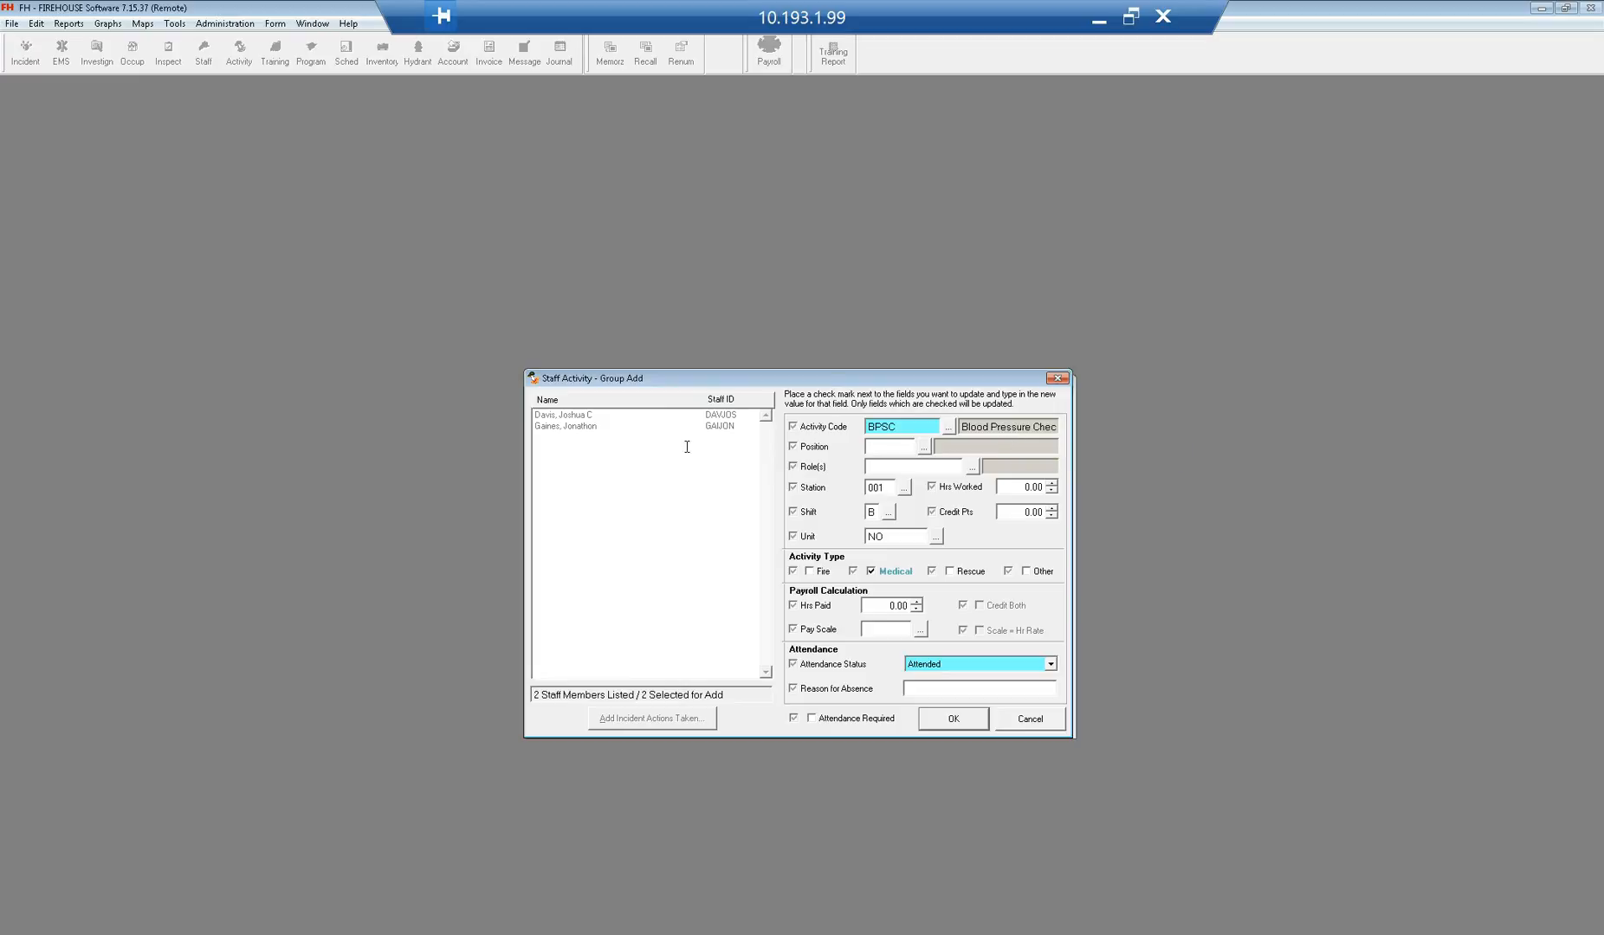
click(967, 725)
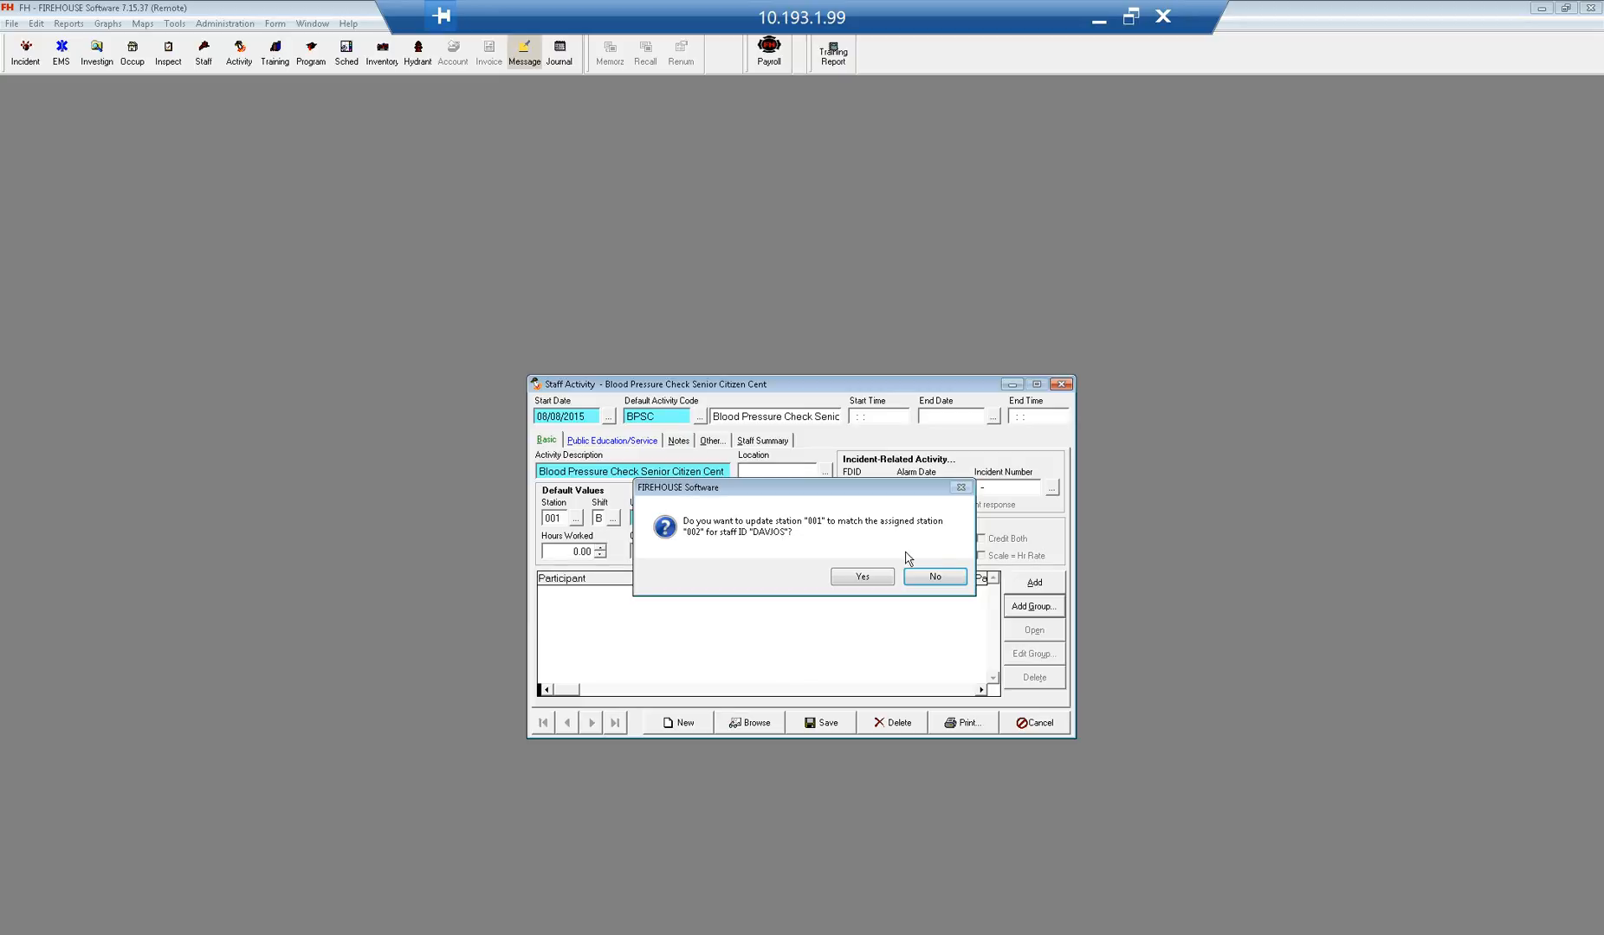
click(952, 580)
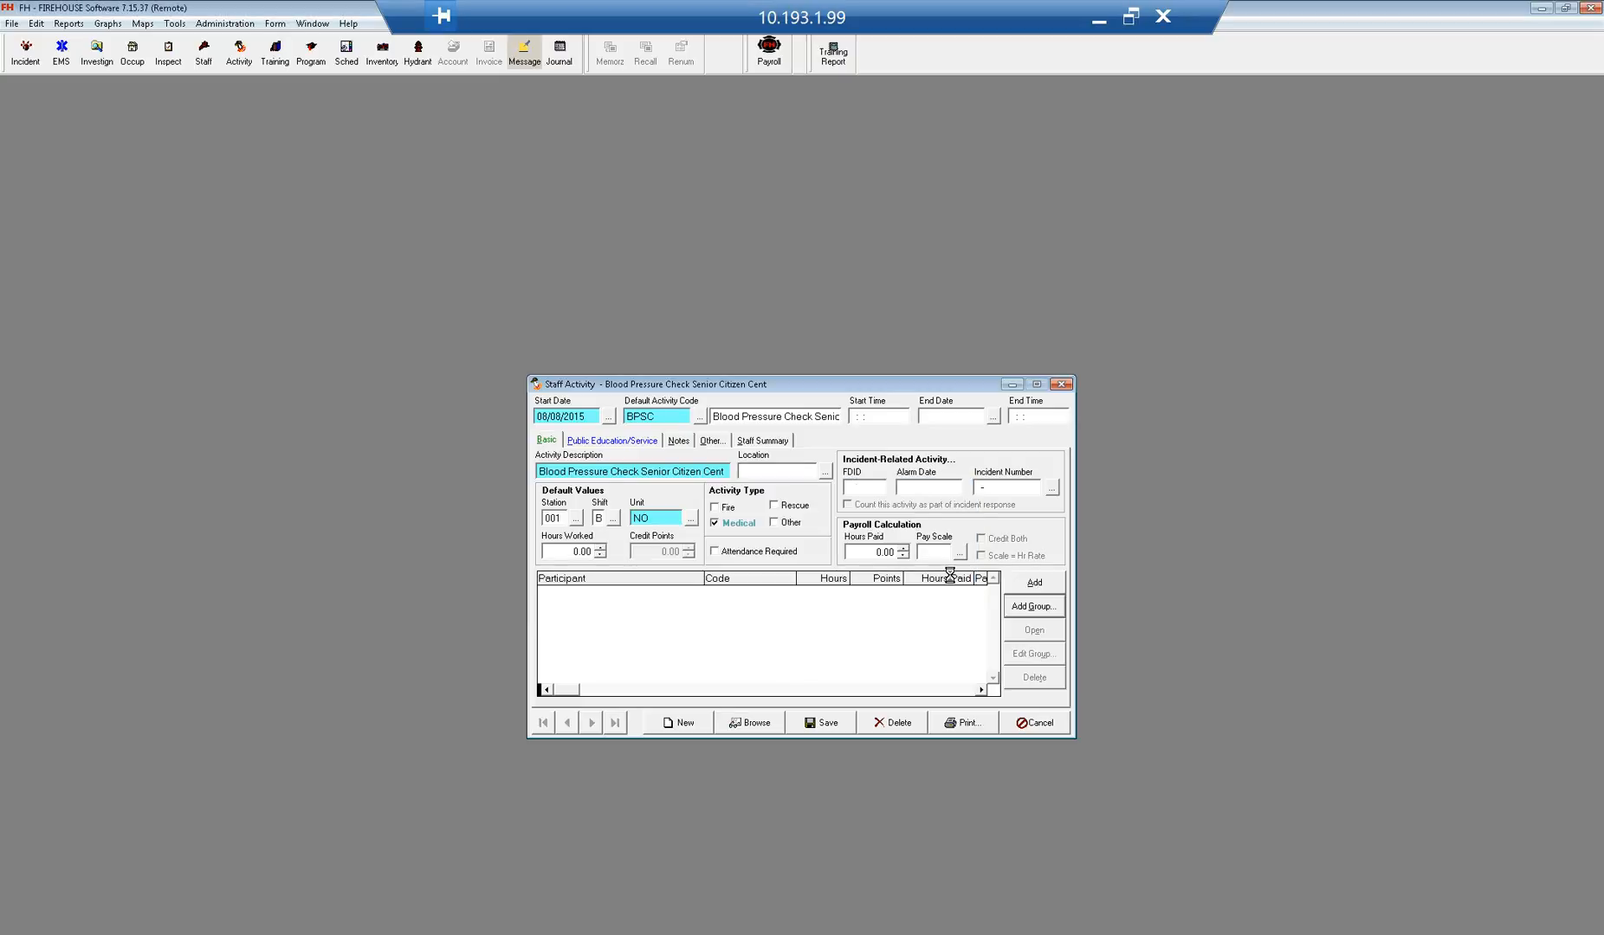
click(943, 578)
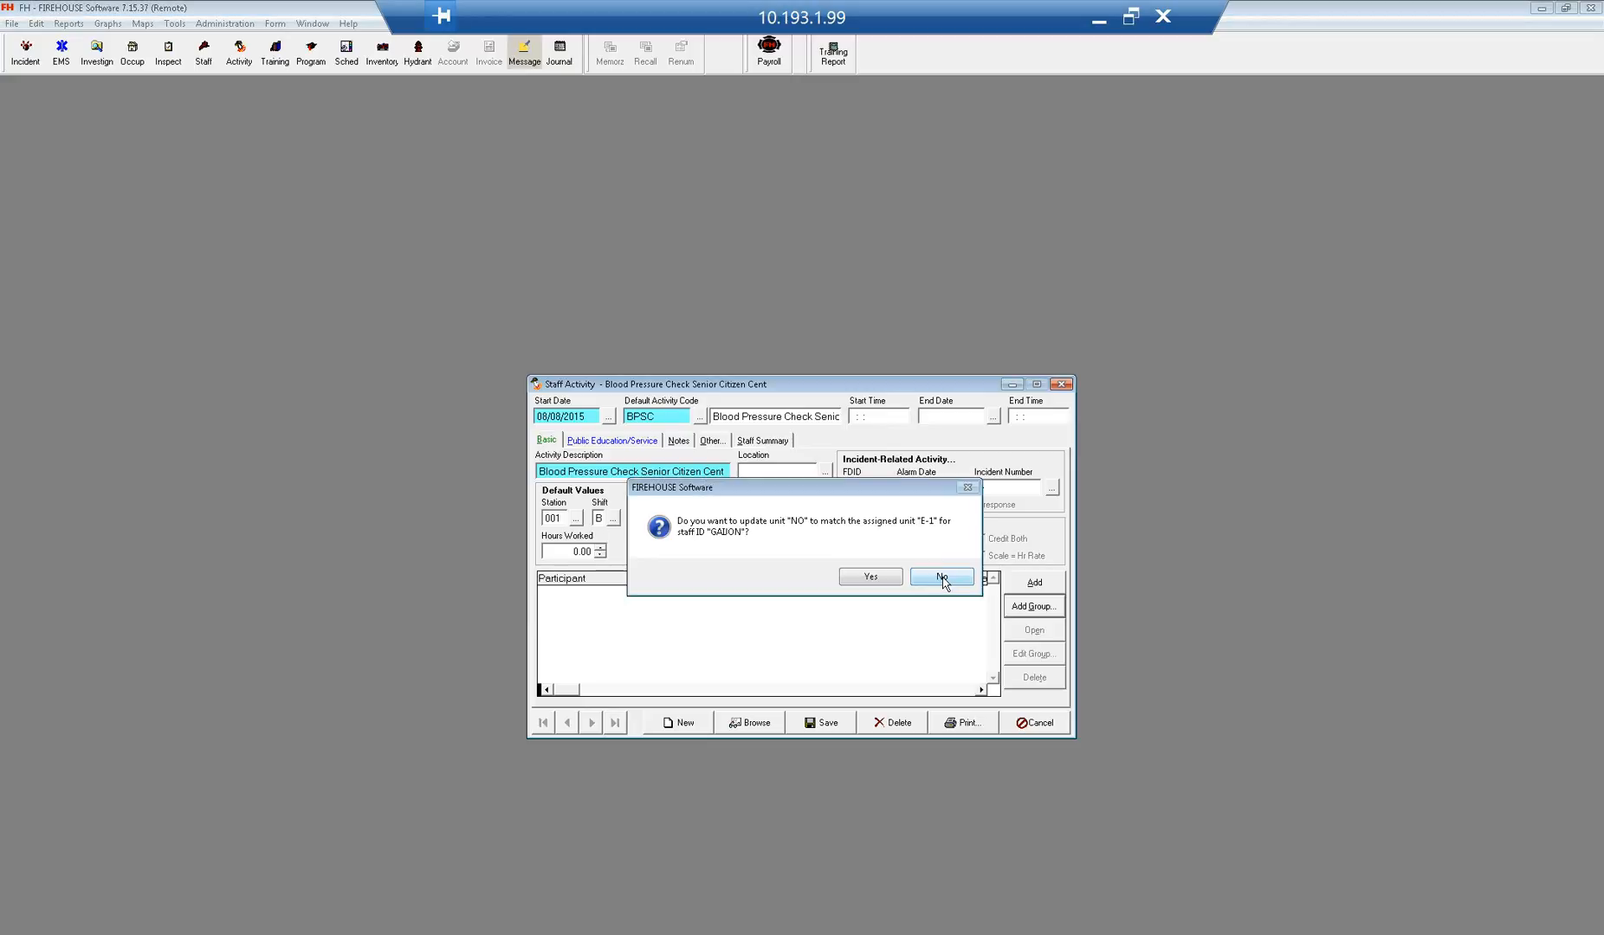
click(943, 578)
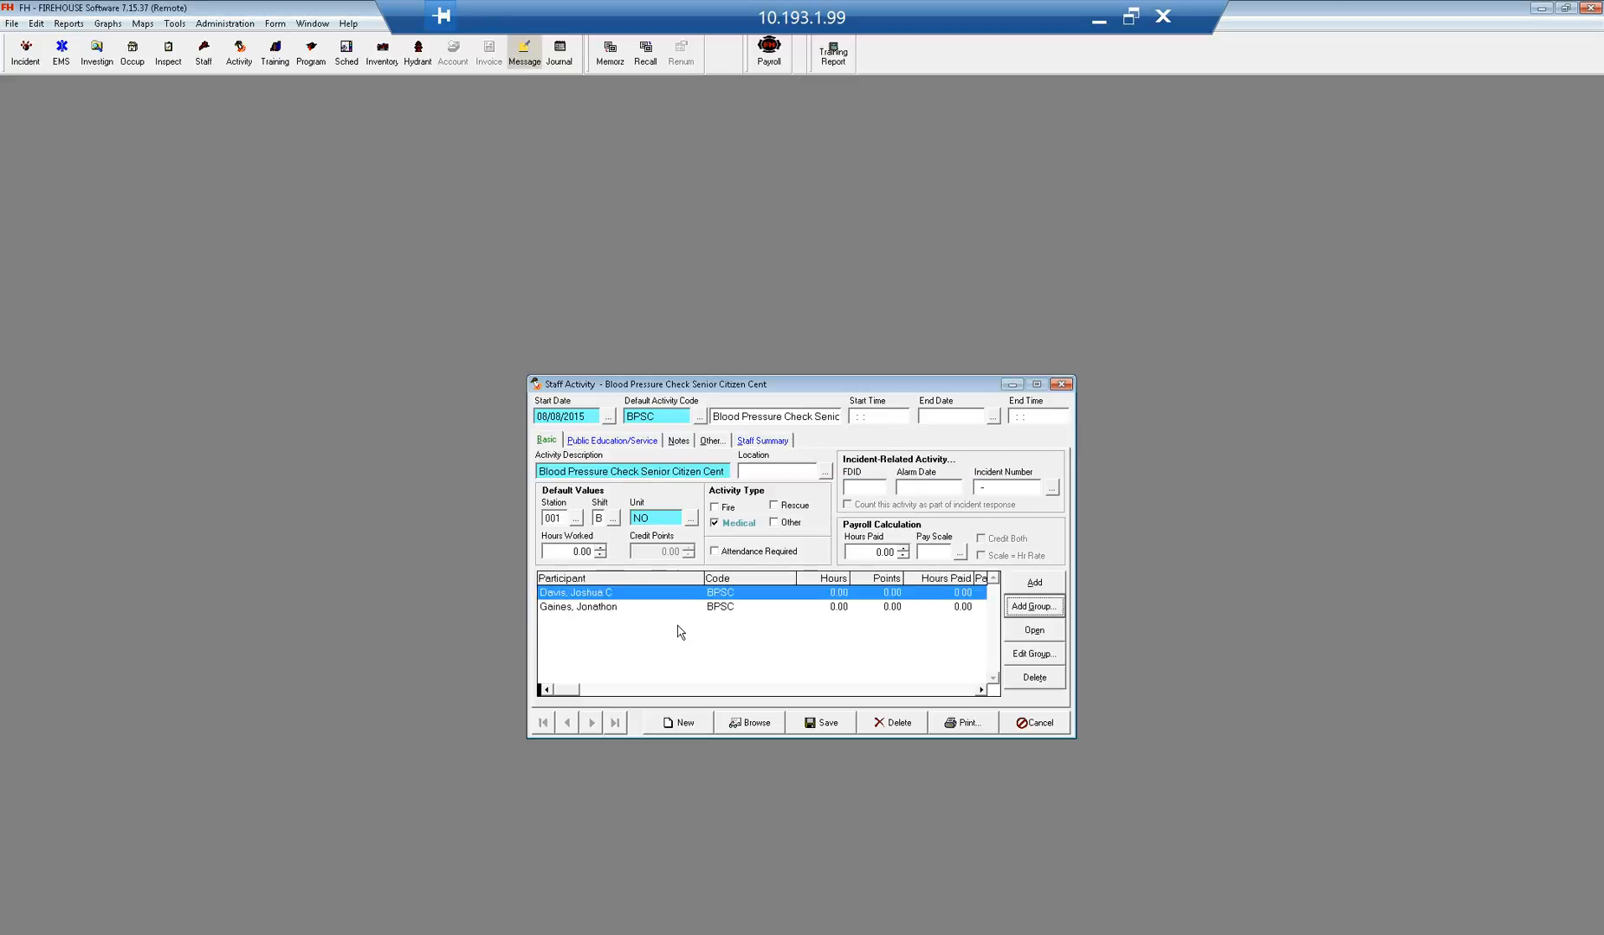
Step: Set the number of adults attended to 3 in the activity's public education details
click(638, 443)
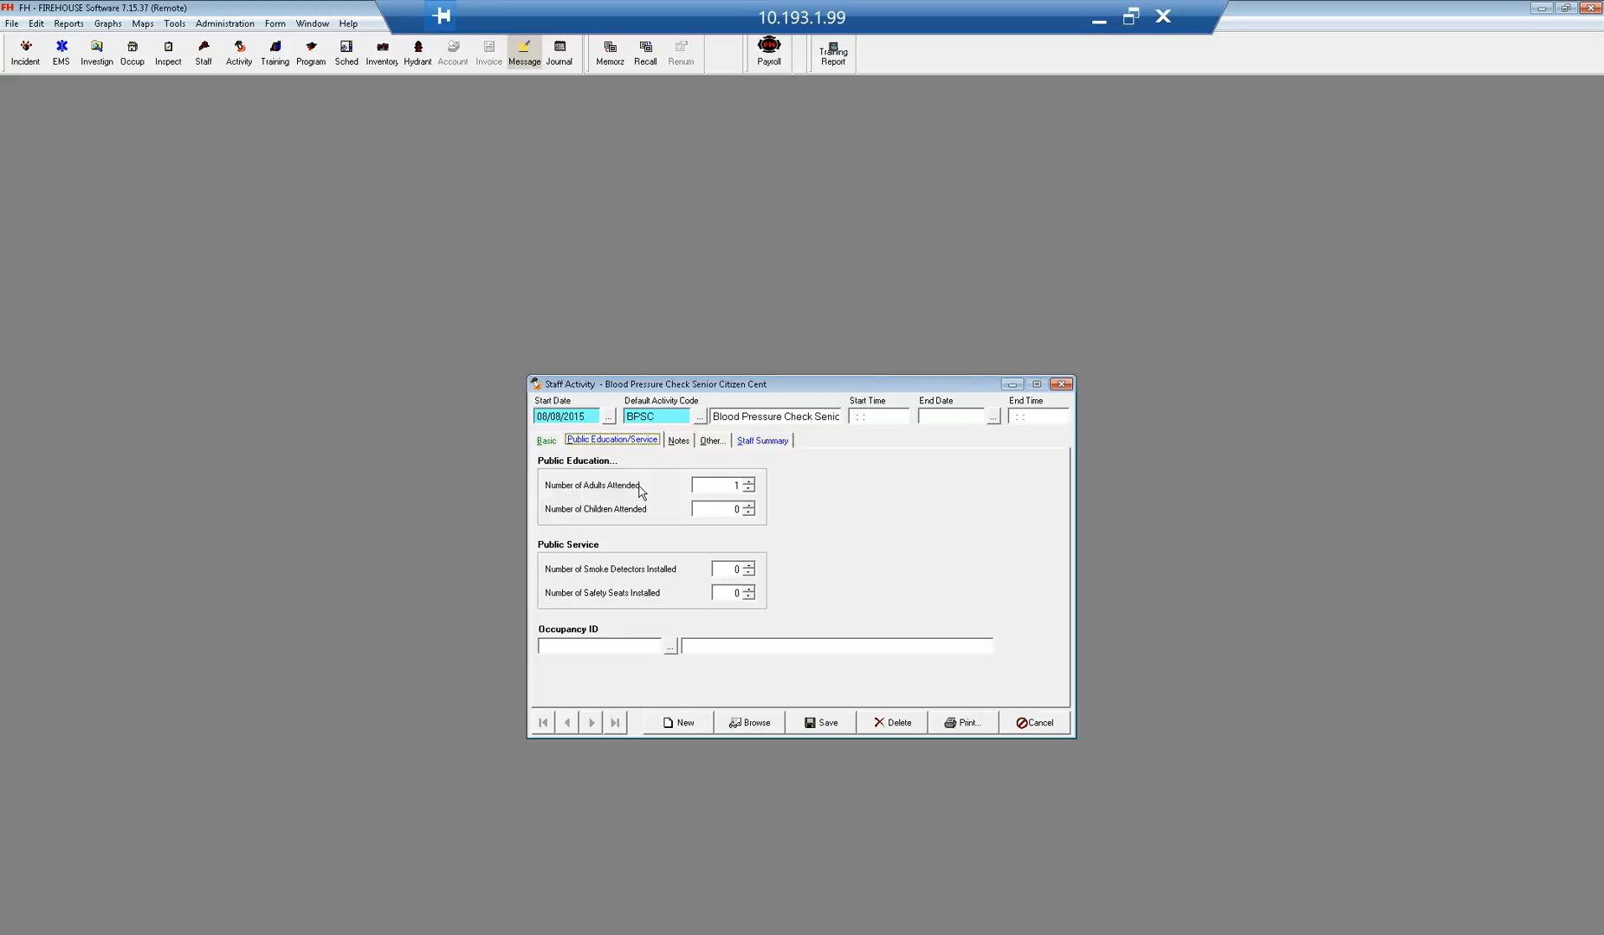
click(750, 483)
double_click(737, 485)
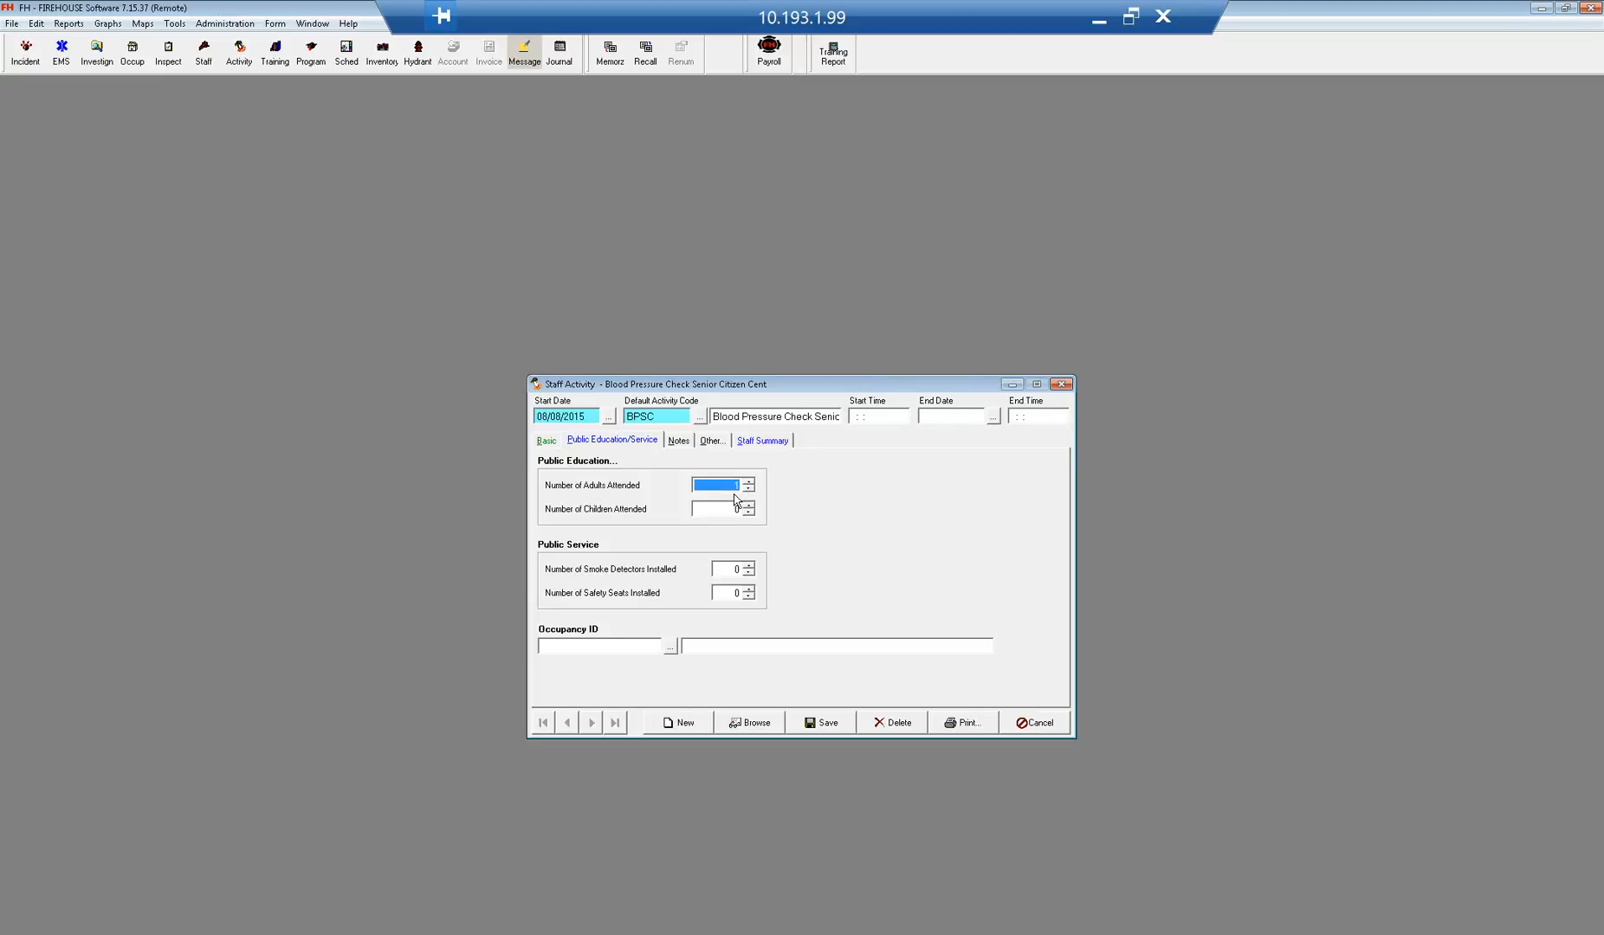
text(3)
click(790, 528)
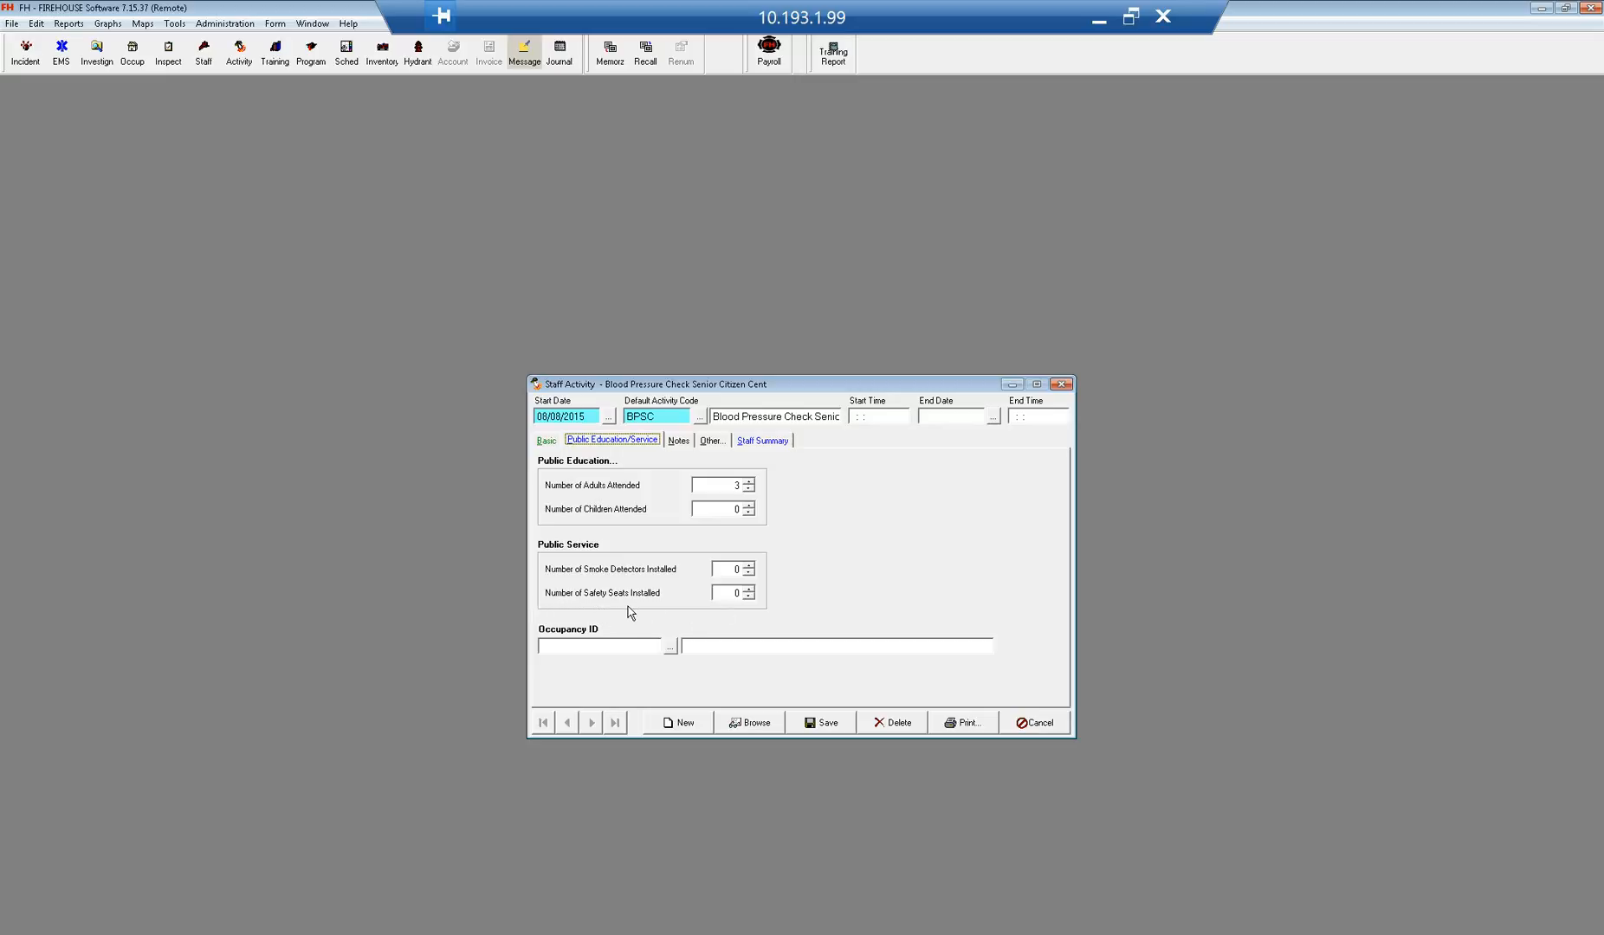
Step: Set the number of safety seats installed to 3 and save the activity record
click(738, 594)
text(3)
click(805, 575)
click(824, 724)
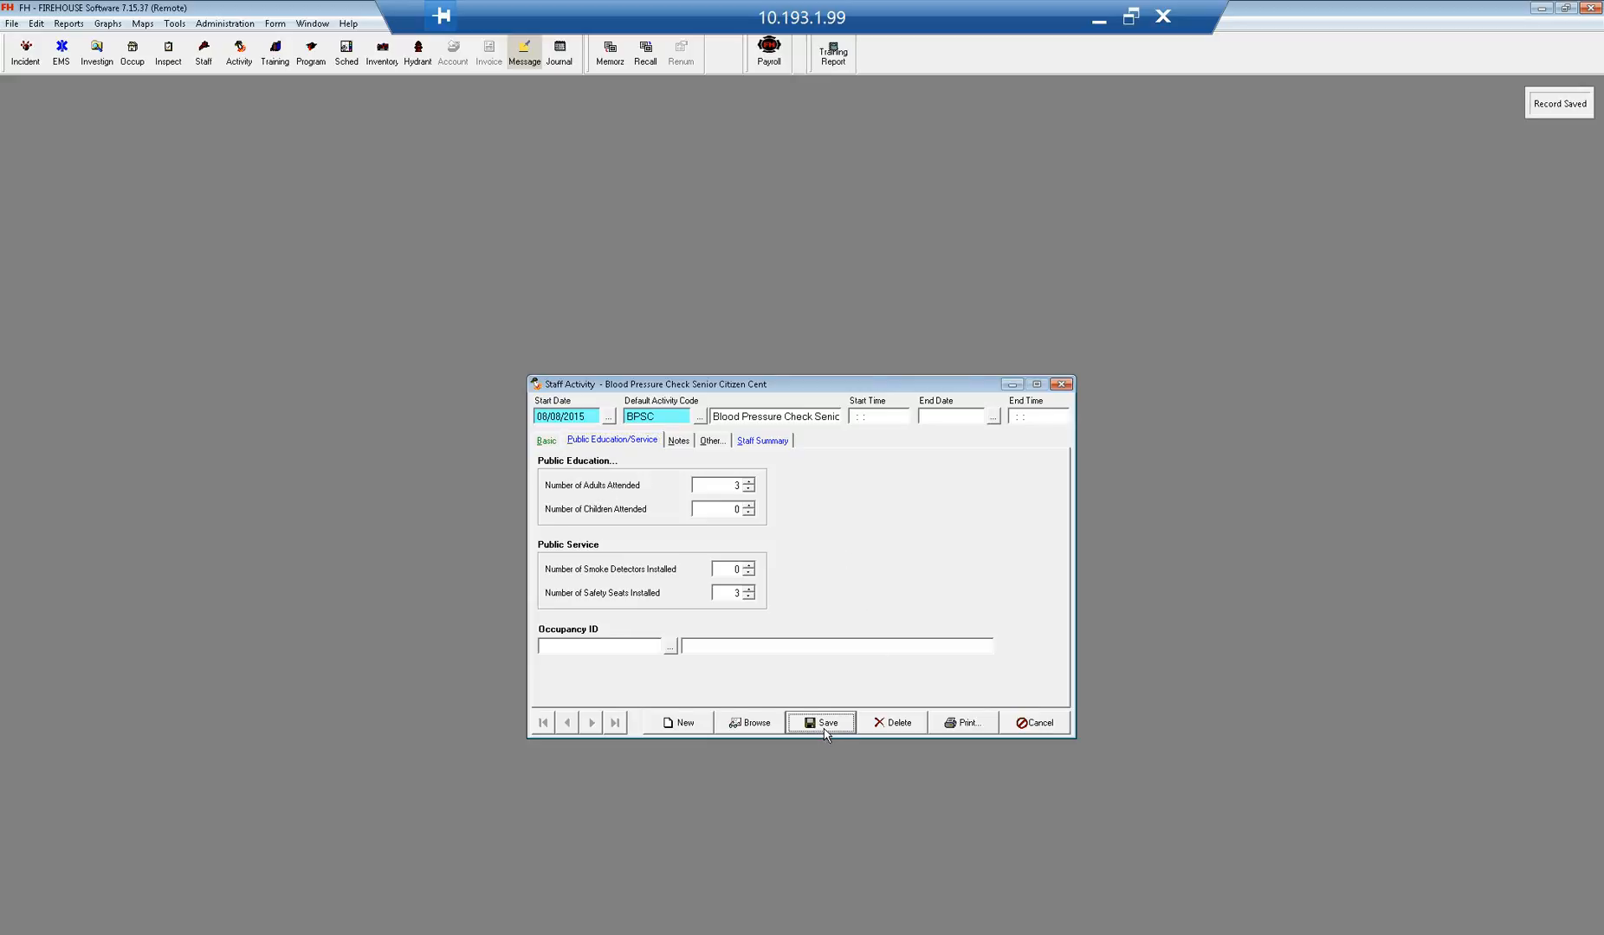